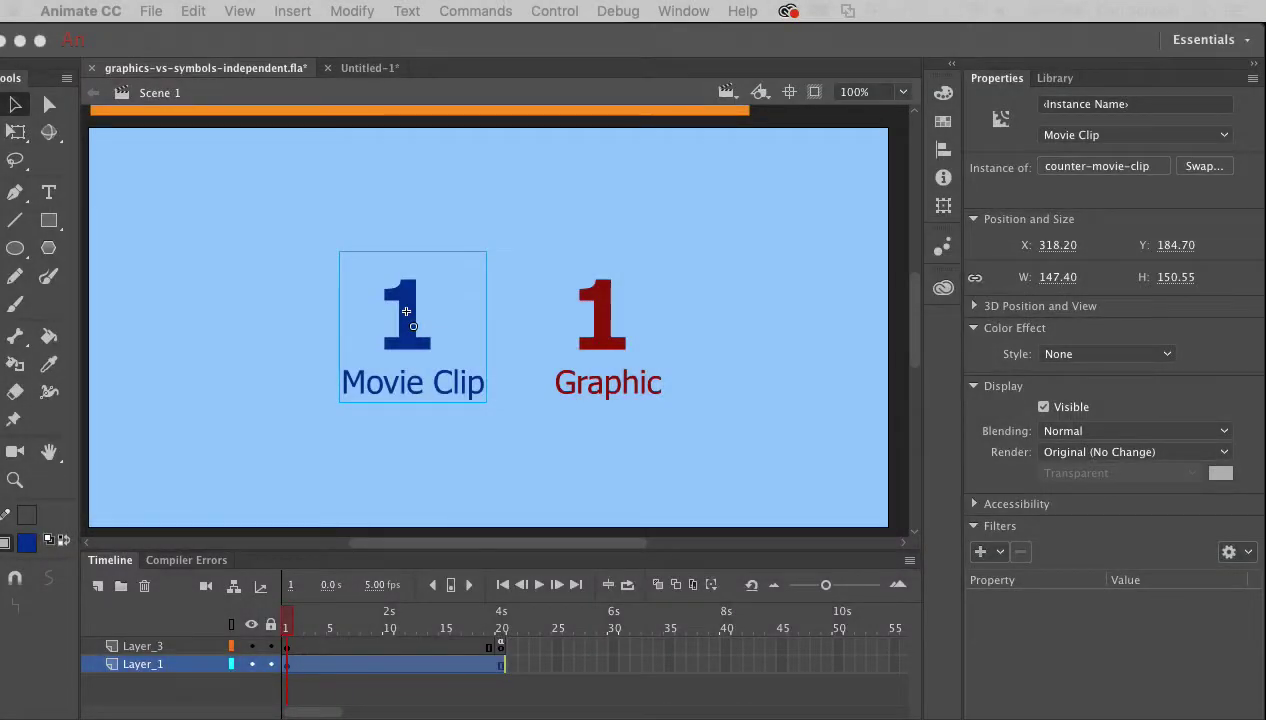
# Deselect the Movie Clip instance and scrub the main timeline to watch the Graphic counter.
pyautogui.click(780, 360)
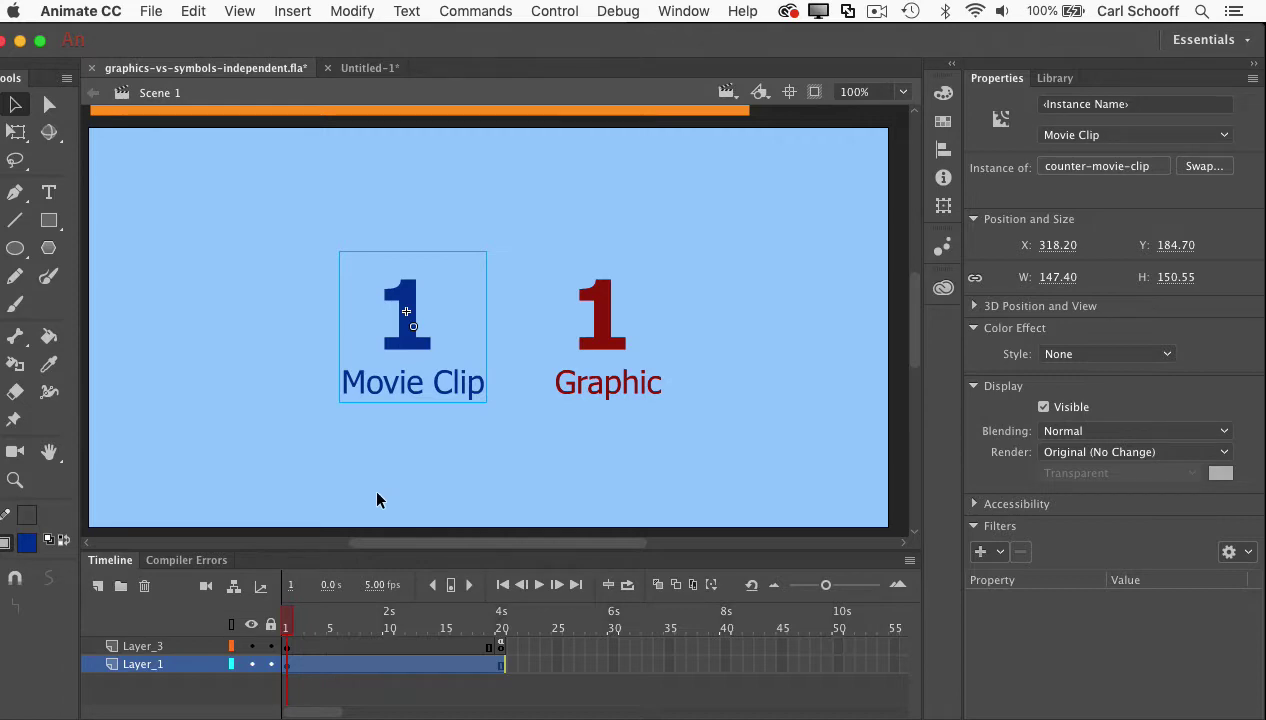
pyautogui.click(556, 440)
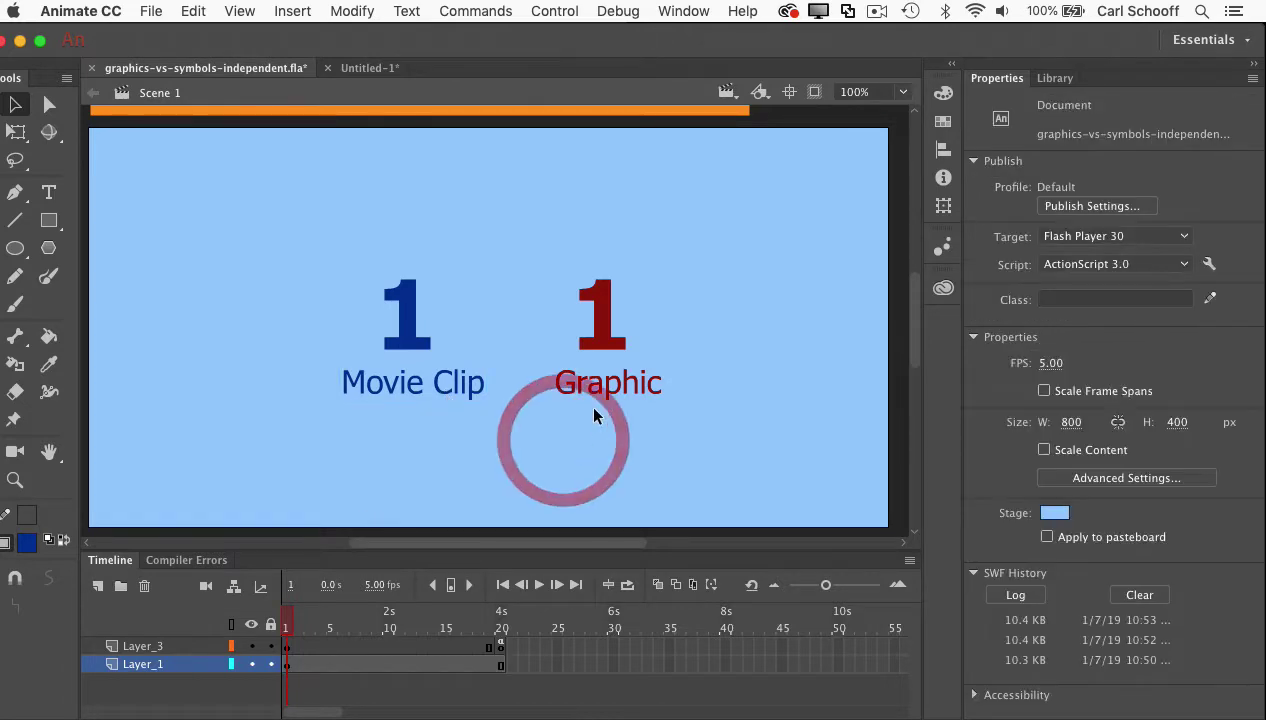
pyautogui.moveTo(296, 624)
pyautogui.mouseDown()
pyautogui.moveTo(503, 624)
pyautogui.moveTo(275, 627)
pyautogui.moveTo(285, 625)
pyautogui.mouseUp()
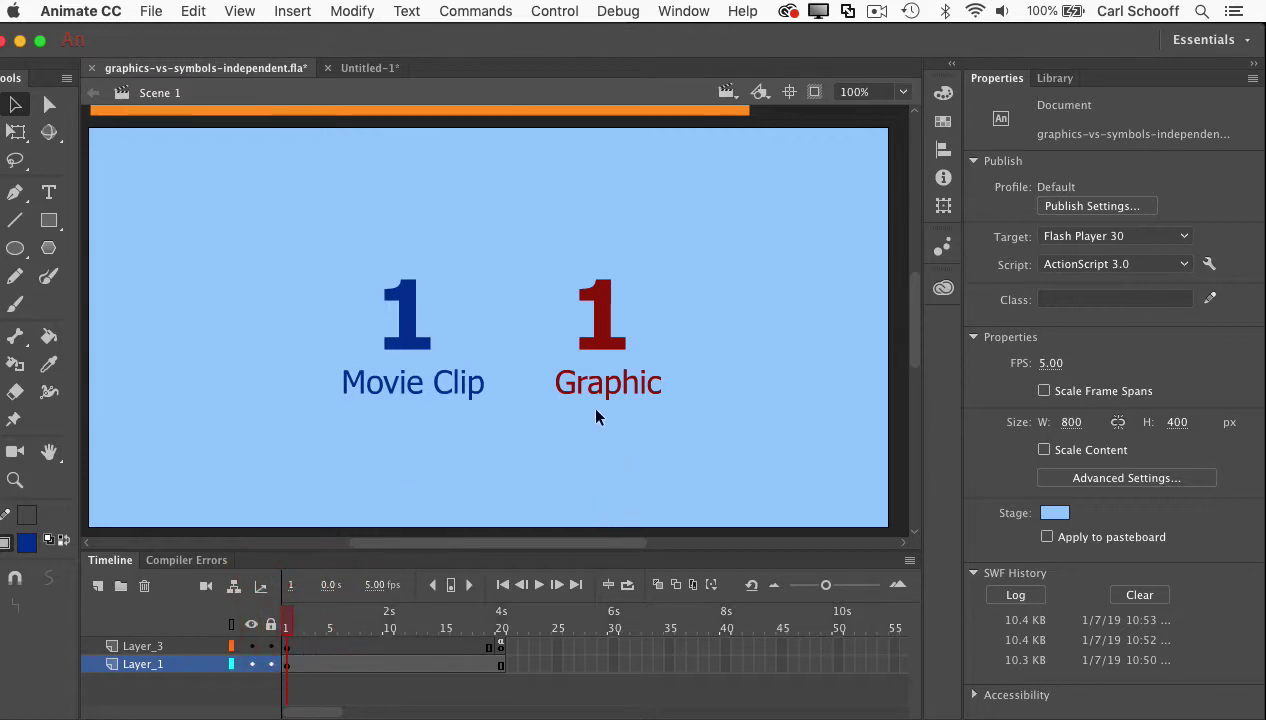
# Enter the Movie Clip counter symbol, step through its own frames, then return to frame 1.
pyautogui.doubleClick(391, 325)
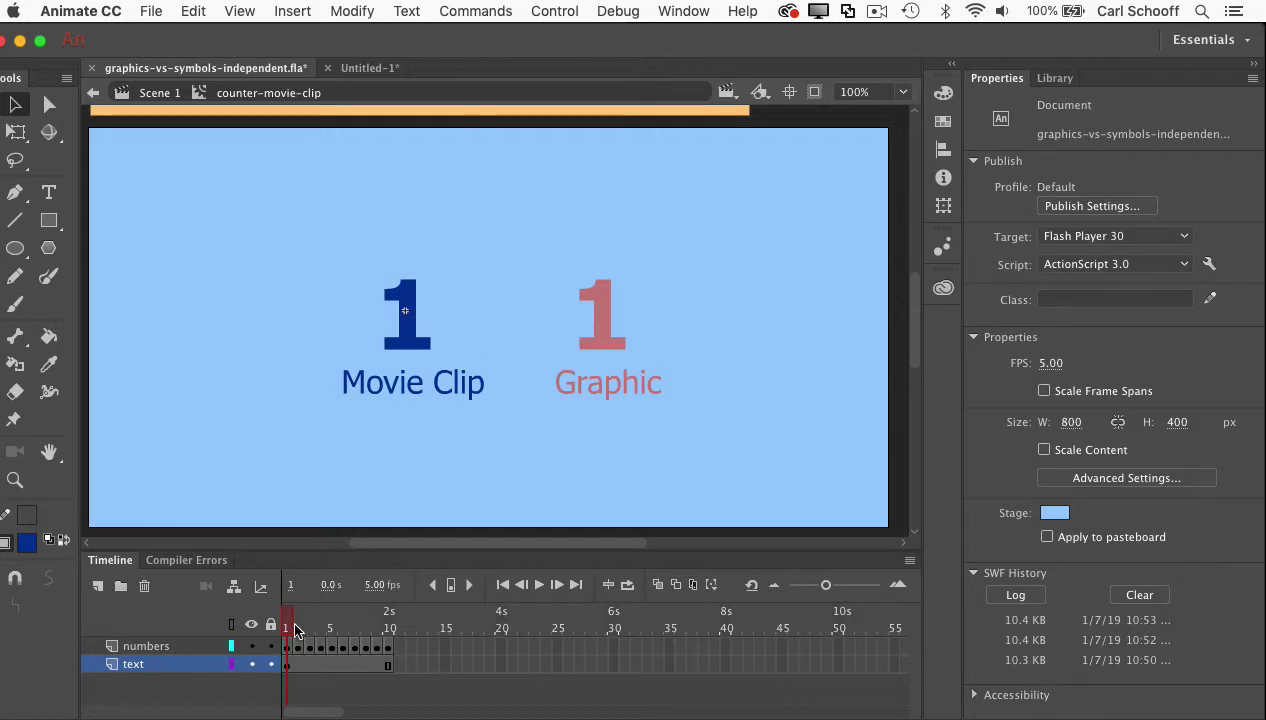
pyautogui.moveTo(296, 631); pyautogui.dragTo(266, 600)
pyautogui.click(261, 310)
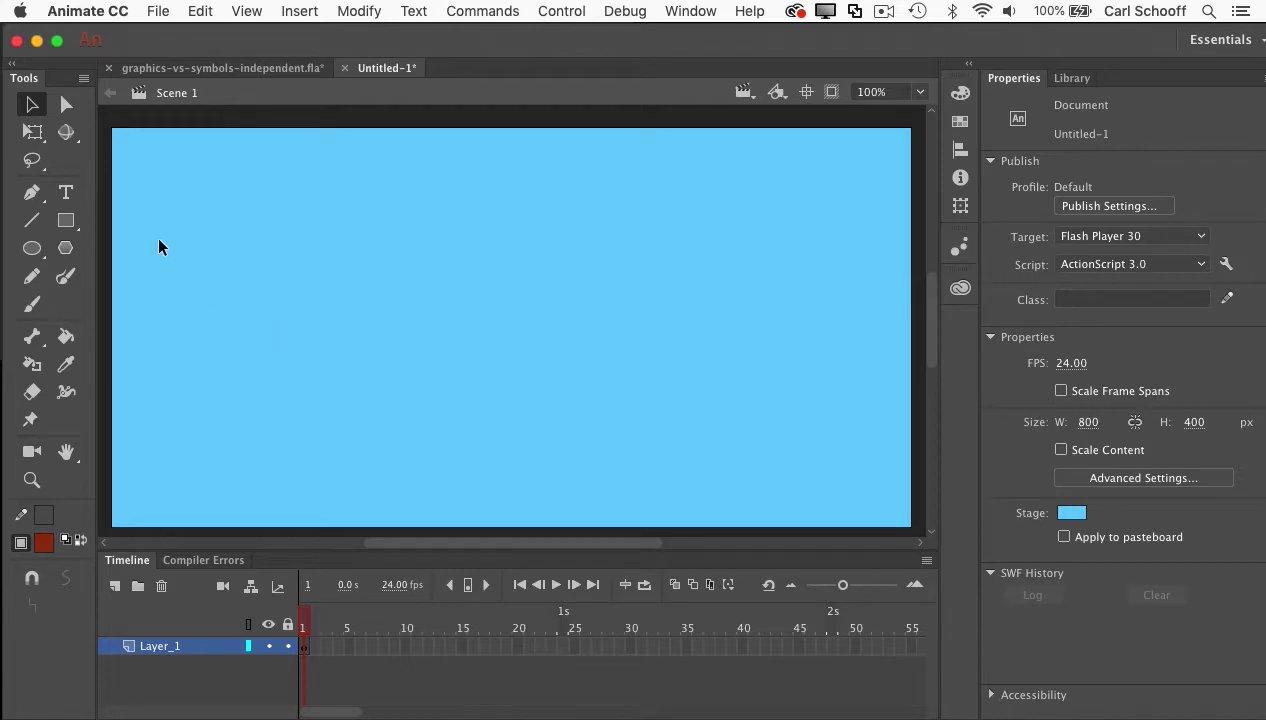
# Add a text box reading '1' near the stage's top-left.
pyautogui.click(66, 192)
pyautogui.click(201, 283)
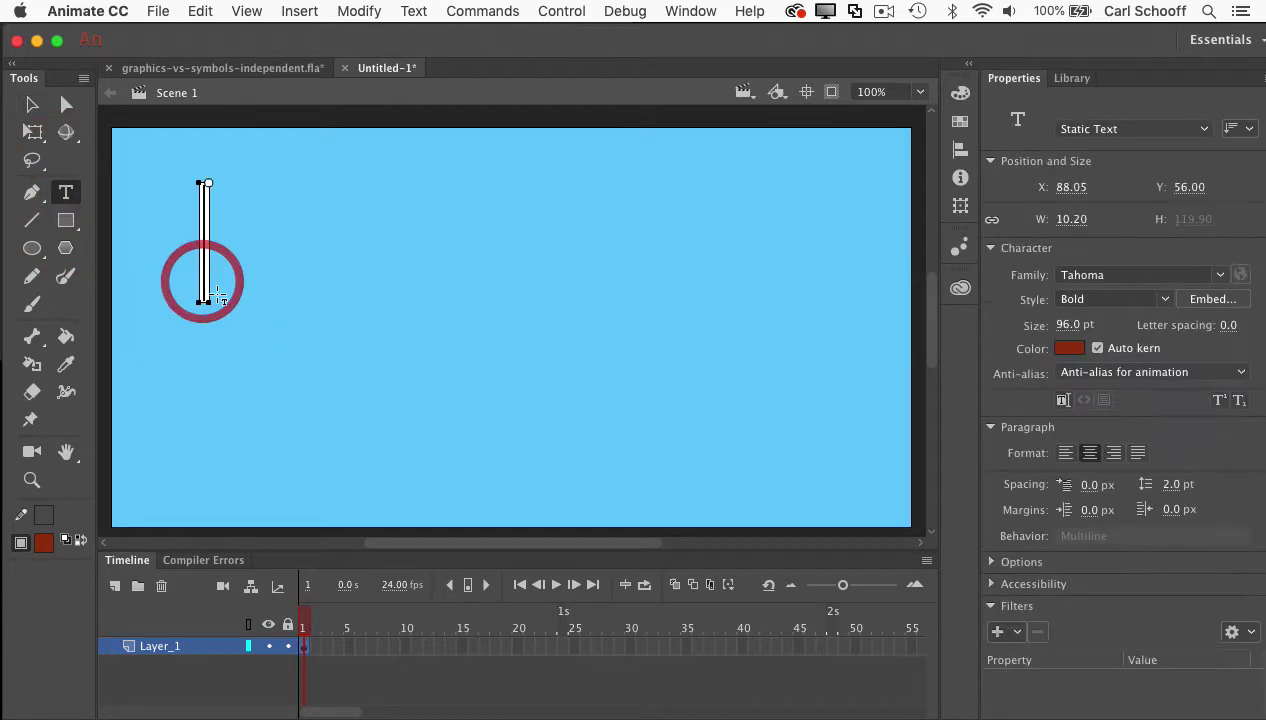
pyautogui.write('1')
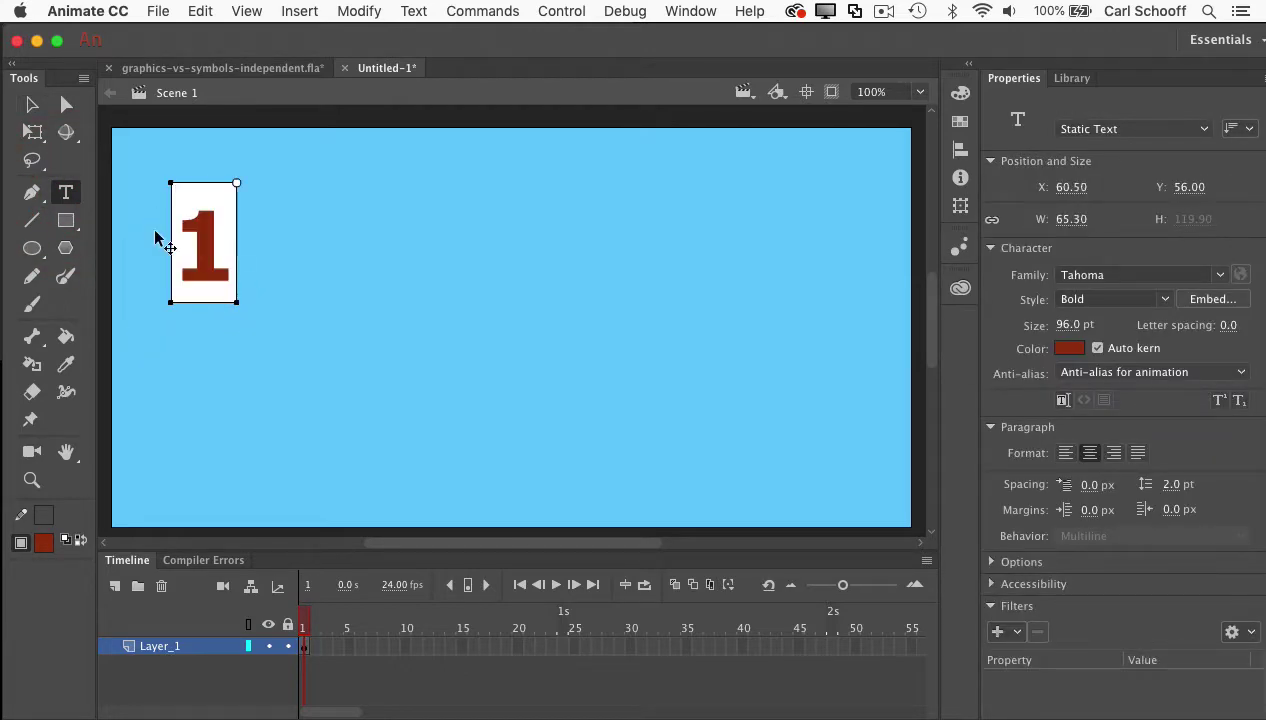
pyautogui.click(31, 104)
# Convert the 1 text into a Graphic symbol named counter-graphic.
pyautogui.click(205, 240)
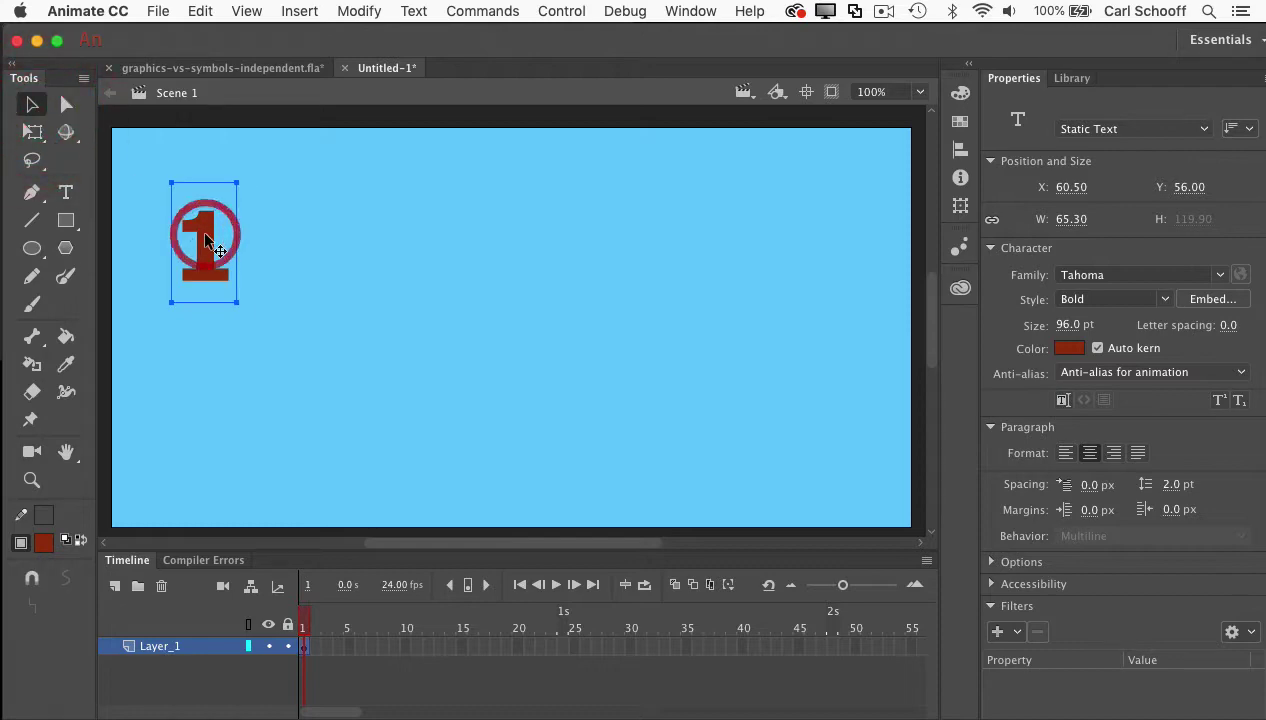
pyautogui.click(346, 12)
pyautogui.click(378, 68)
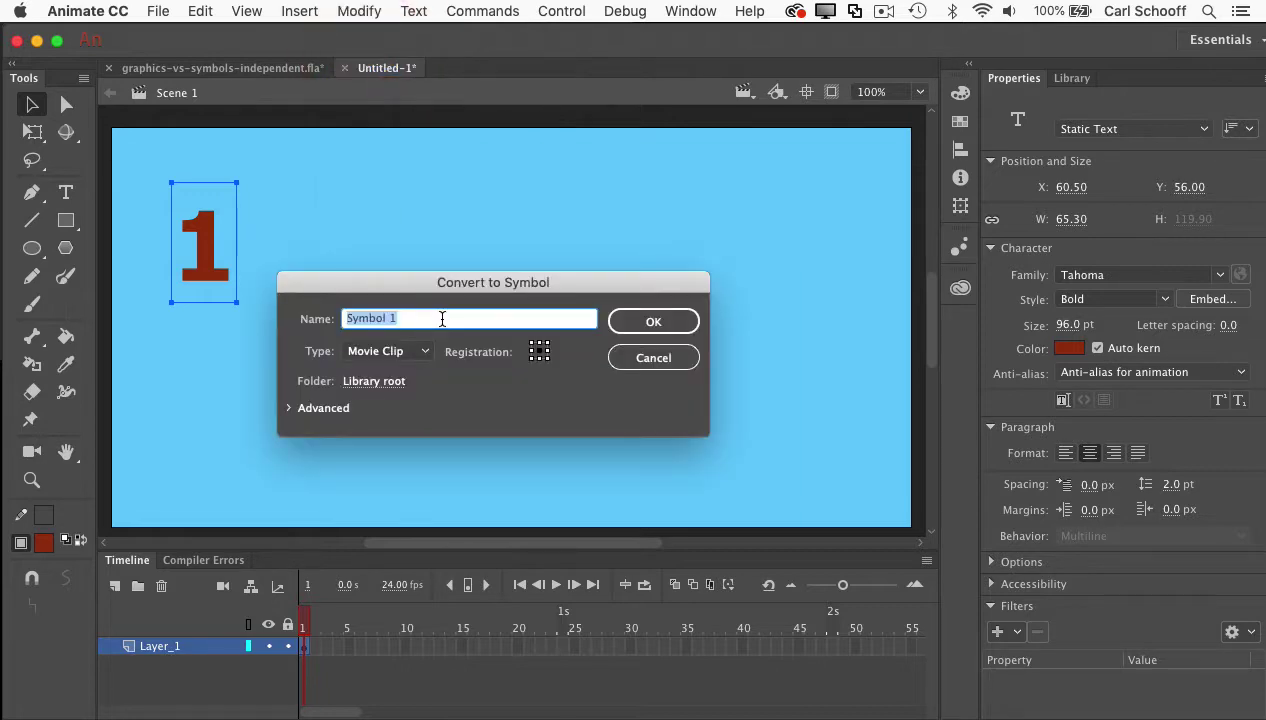
pyautogui.write('counter-graphic')
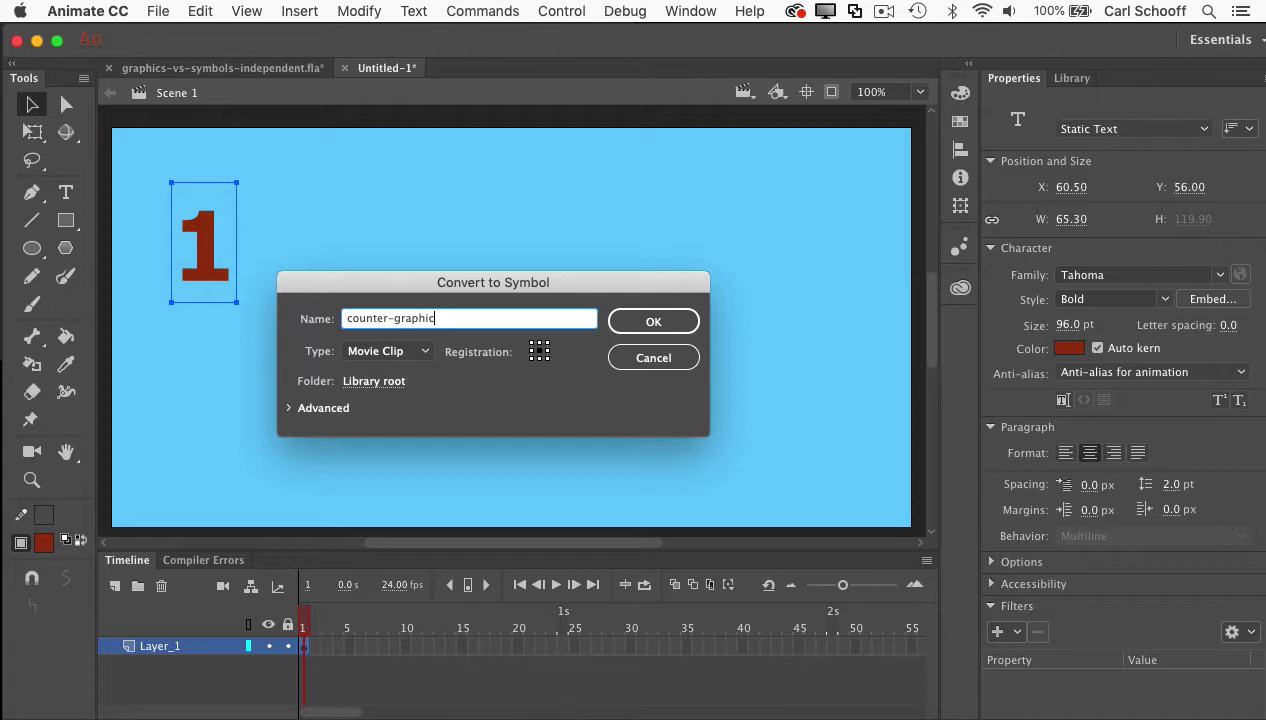
pyautogui.click(420, 351)
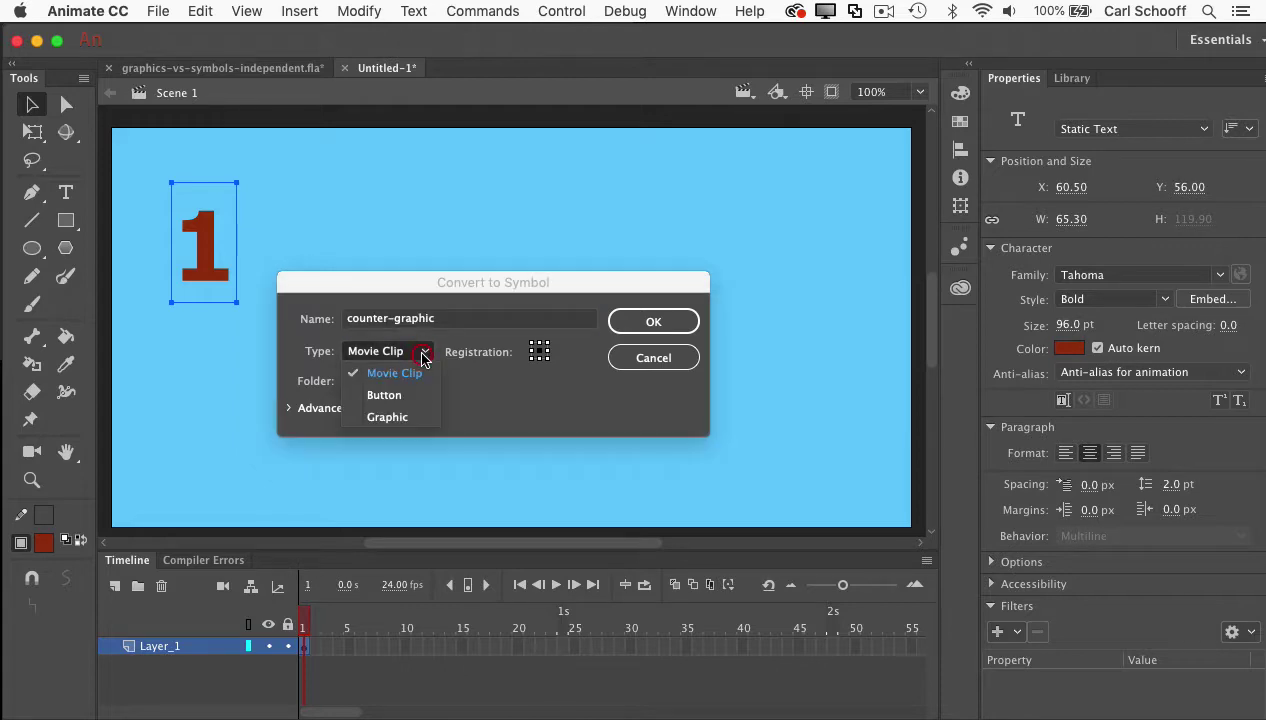
pyautogui.click(404, 418)
pyautogui.click(664, 324)
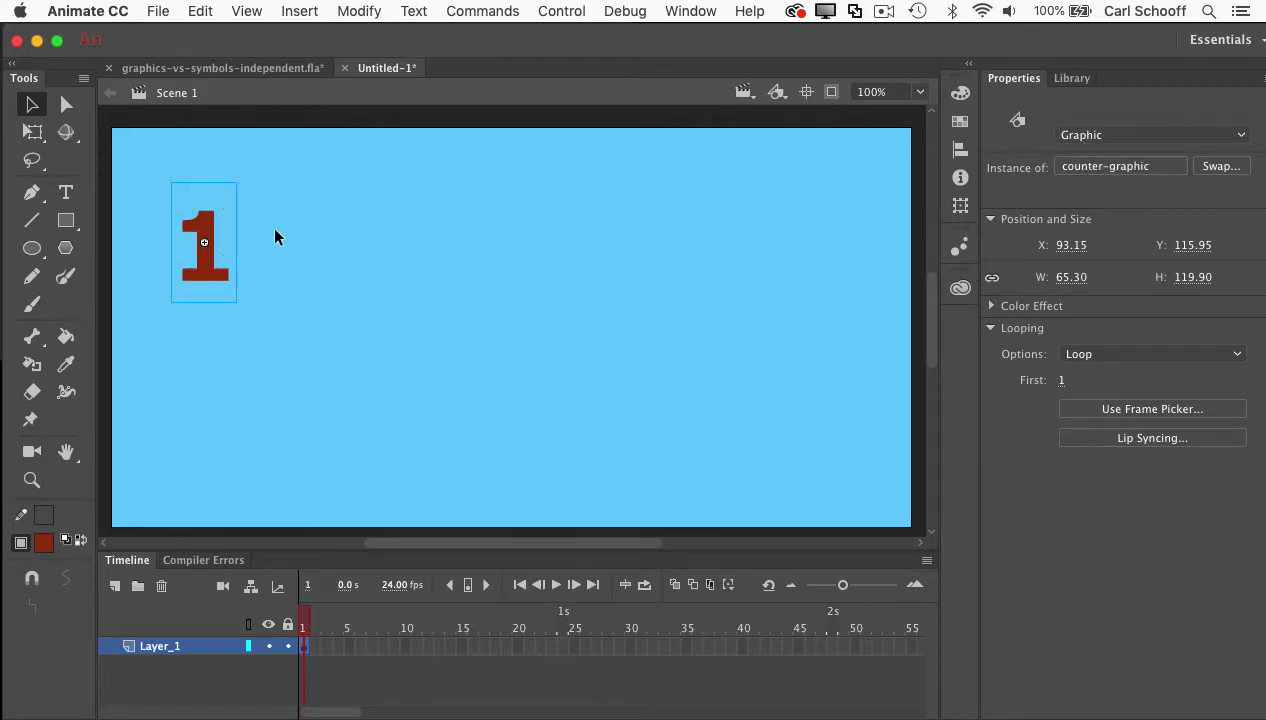
# Inside counter-graphic, add a keyframe at frame 2 and change its digit to 2.
pyautogui.doubleClick(203, 227)
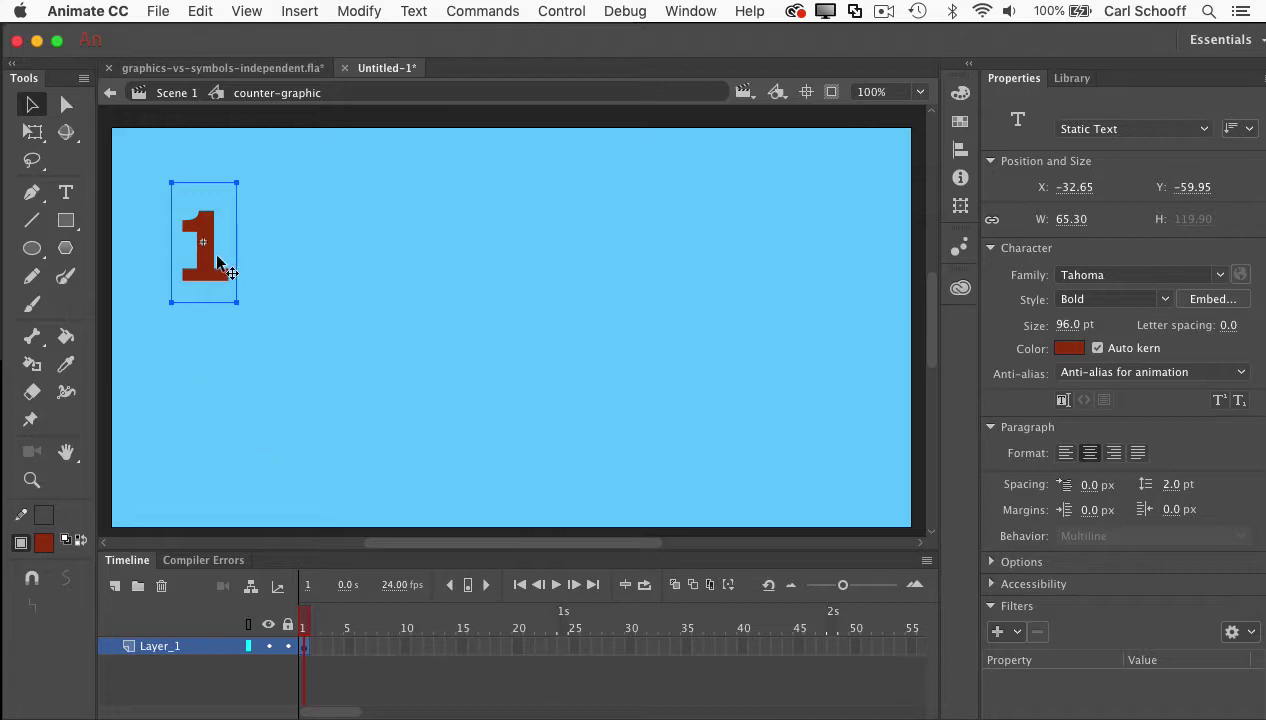
pyautogui.click(263, 308)
pyautogui.press('F6')
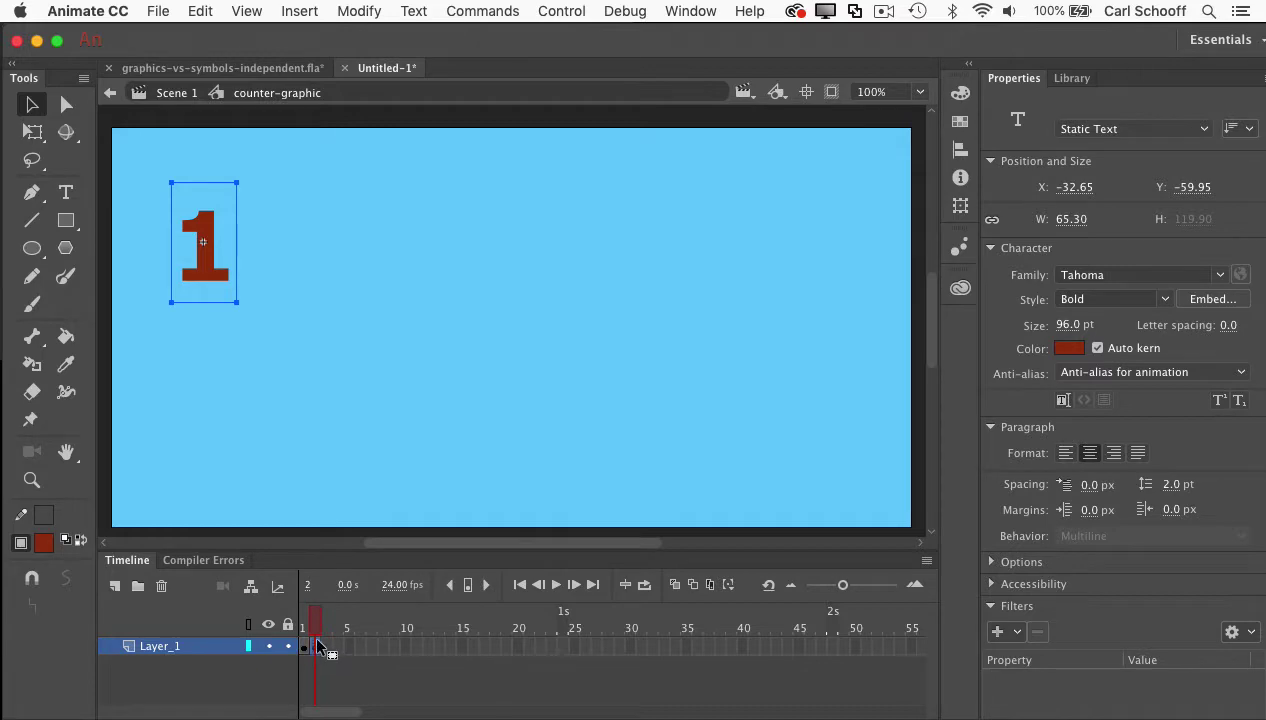
pyautogui.doubleClick(200, 245)
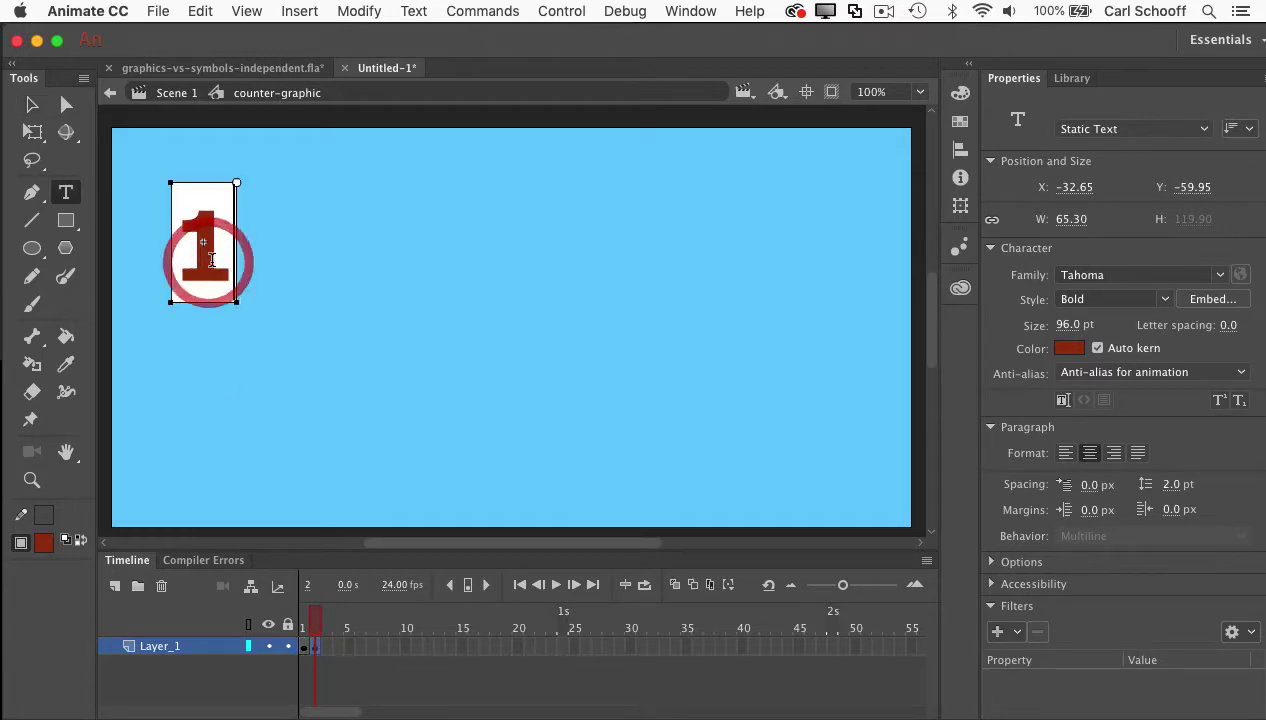
pyautogui.doubleClick(180, 255)
pyautogui.write('2')
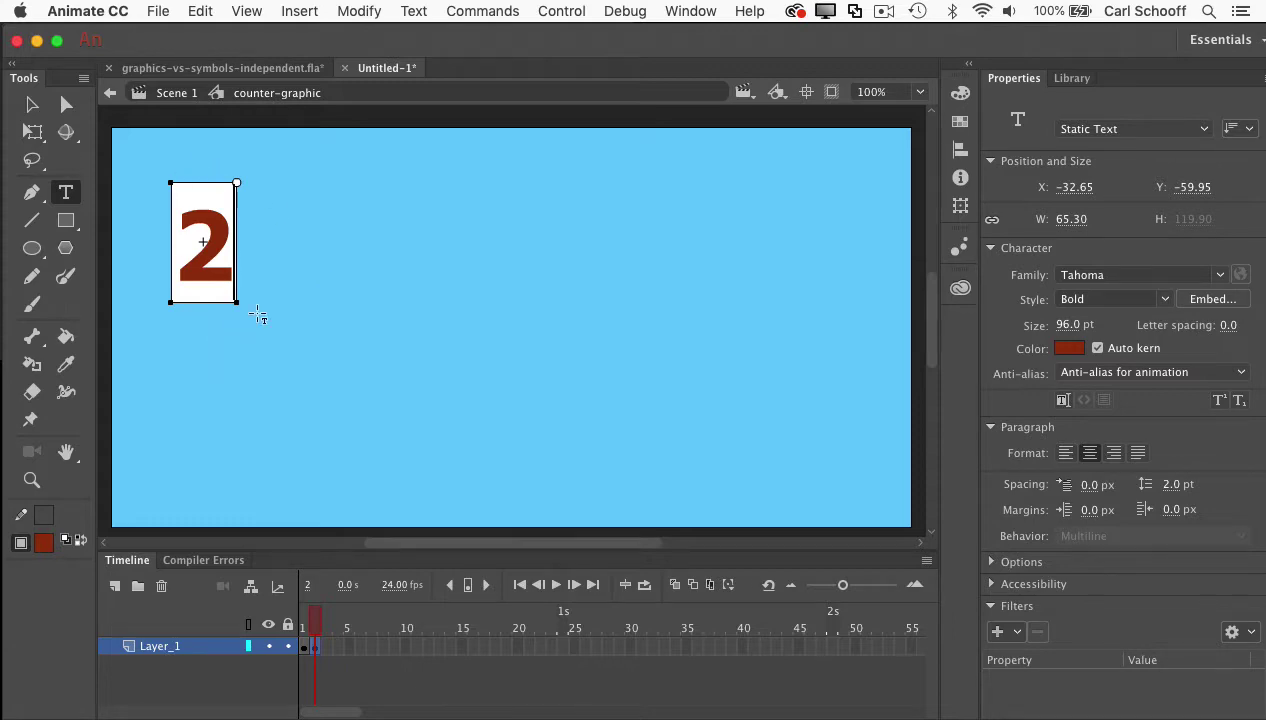
# Add keyframes at frames 3 to 5, retyping the digit as 3 and 4, then selecting it at frame 5.
pyautogui.press('F6')
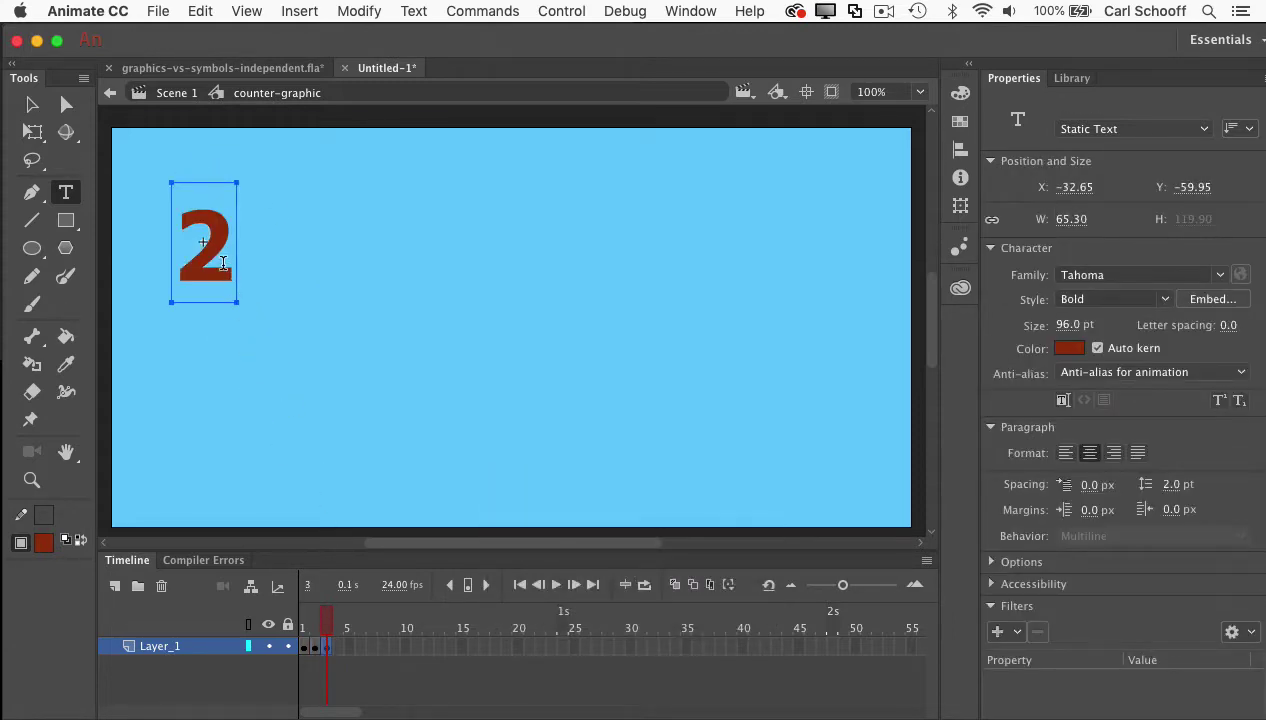
pyautogui.doubleClick(189, 265)
pyautogui.write('3')
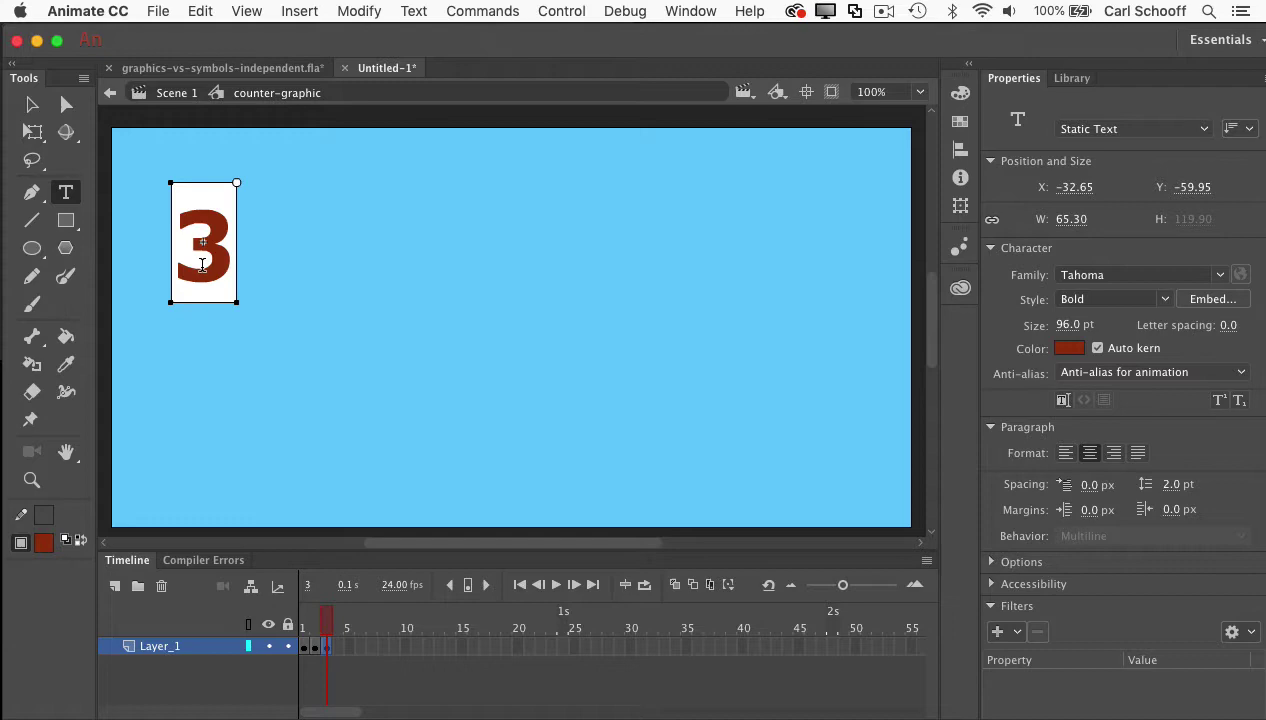
pyautogui.press('F6')
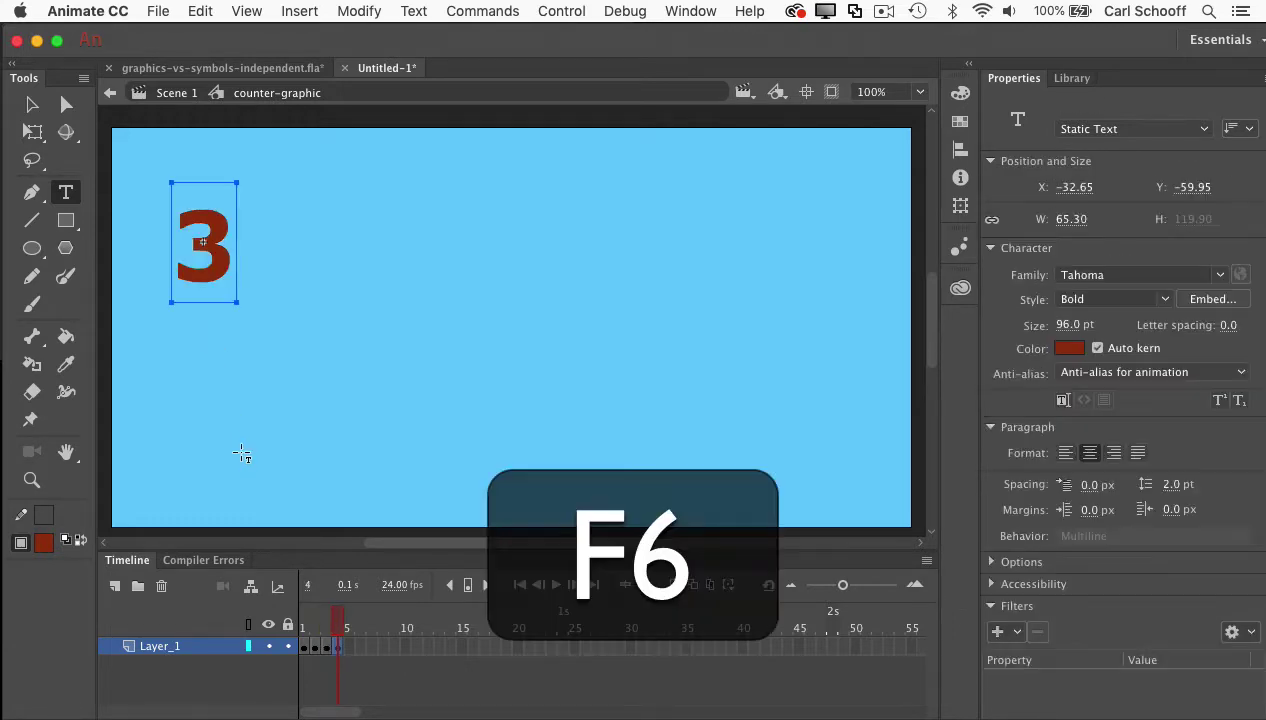
pyautogui.doubleClick(195, 258)
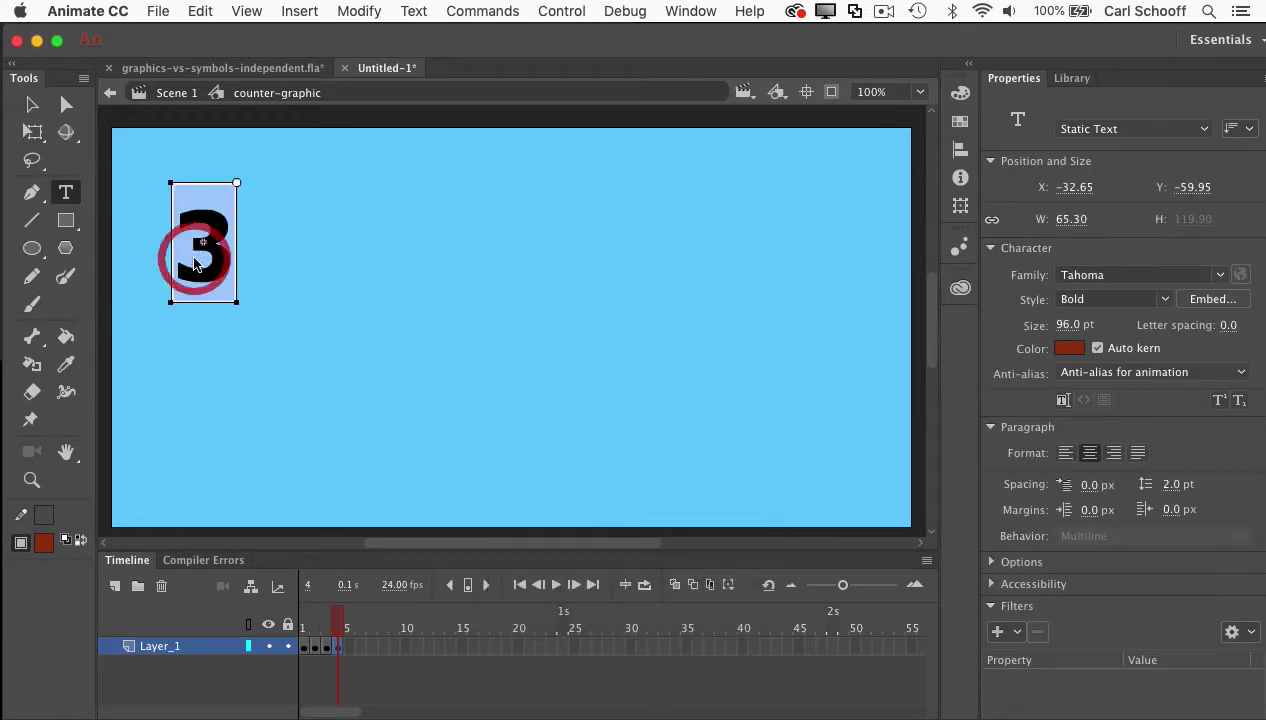
pyautogui.write('4')
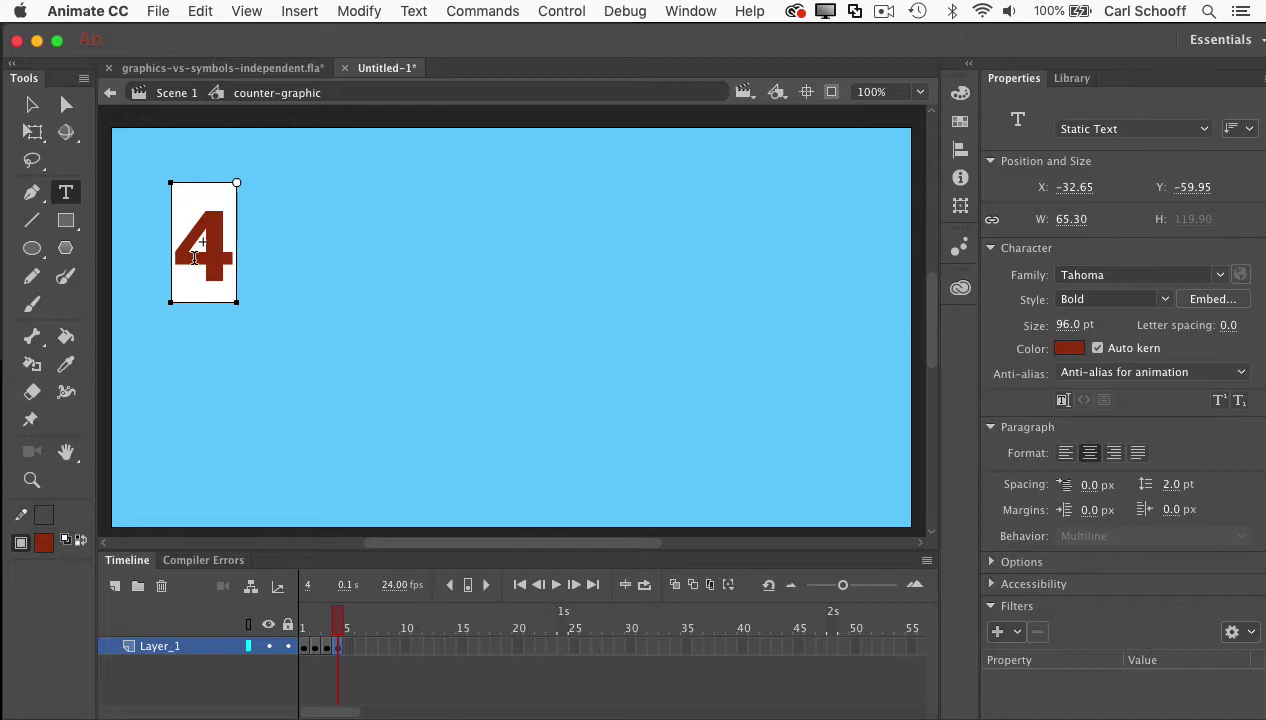
pyautogui.press('F6')
pyautogui.click(203, 249)
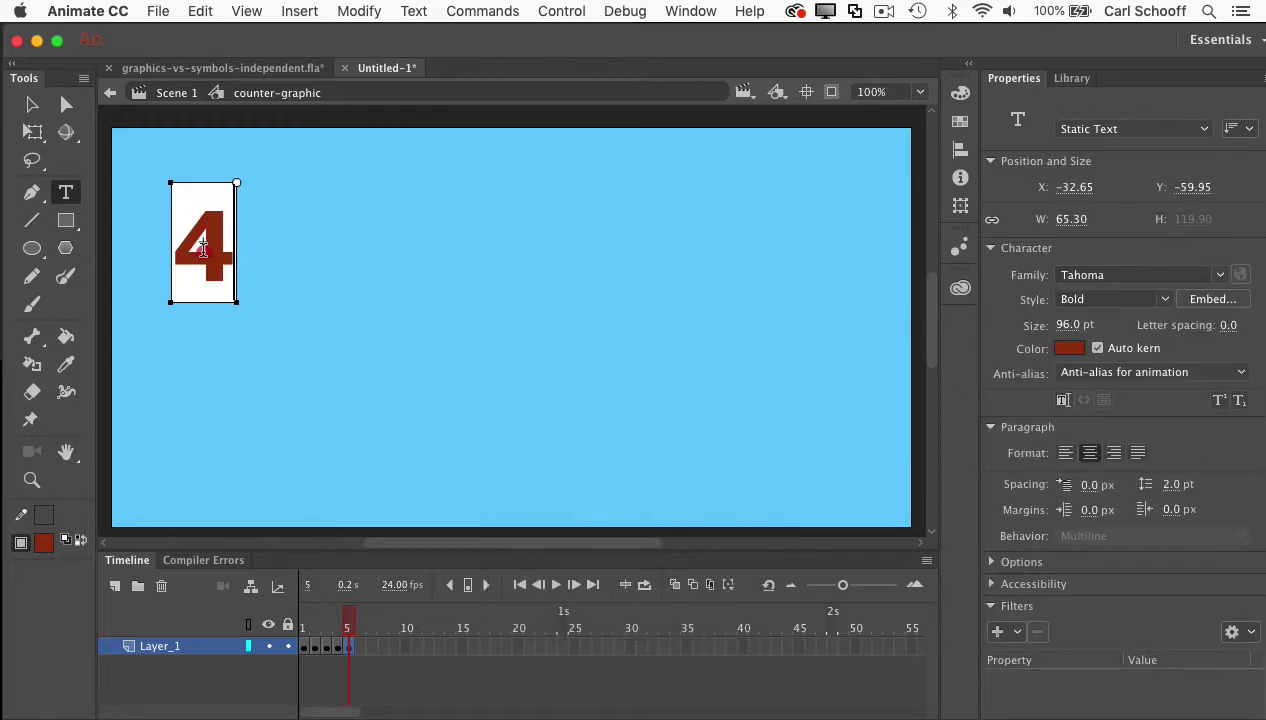
pyautogui.doubleClick(203, 249)
# Change frame 5's digit to 5 and preview the symbol's count from frame 1.
pyautogui.write('5')
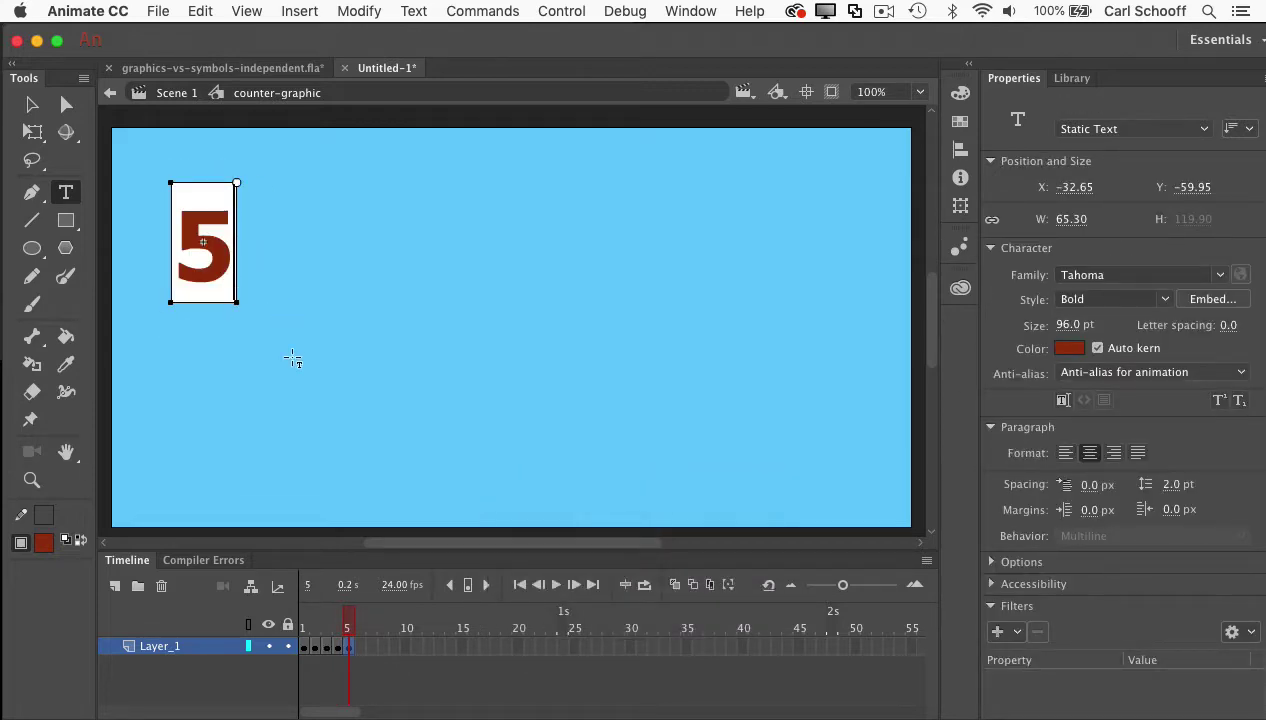
pyautogui.click(305, 620)
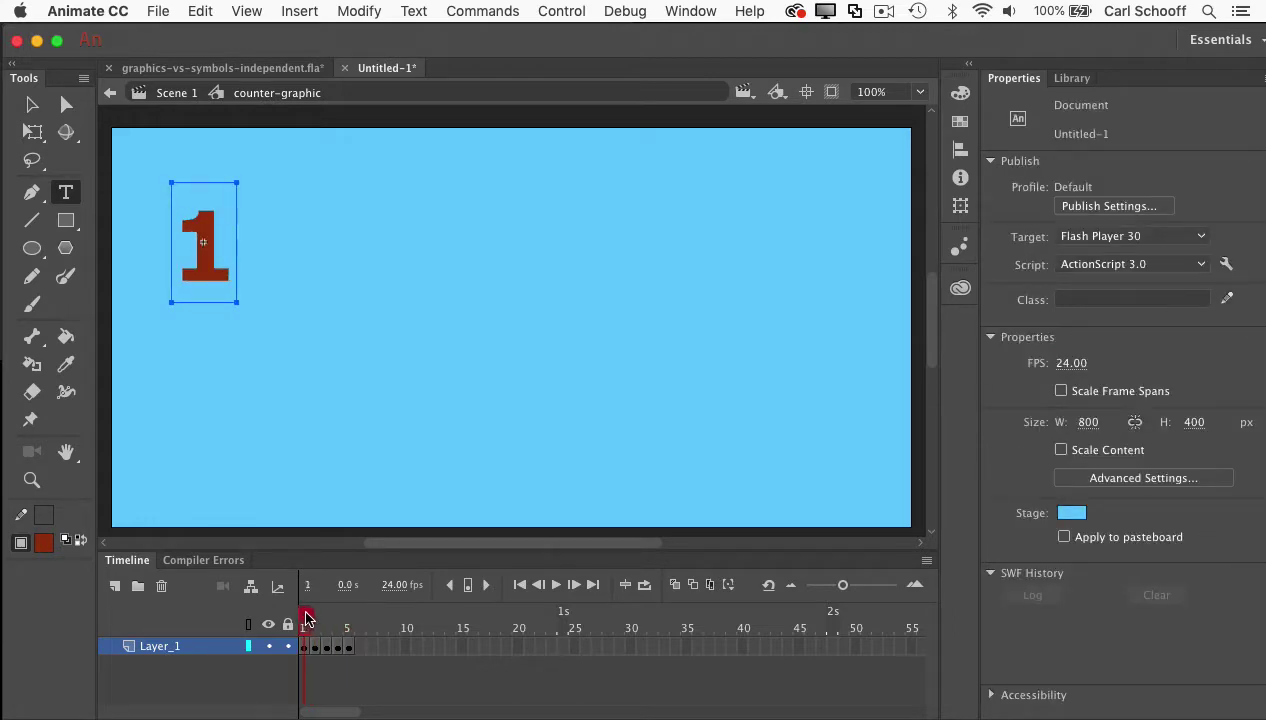
pyautogui.moveTo(305, 620)
pyautogui.mouseDown()
pyautogui.moveTo(348, 620)
pyautogui.moveTo(303, 620)
pyautogui.mouseUp()
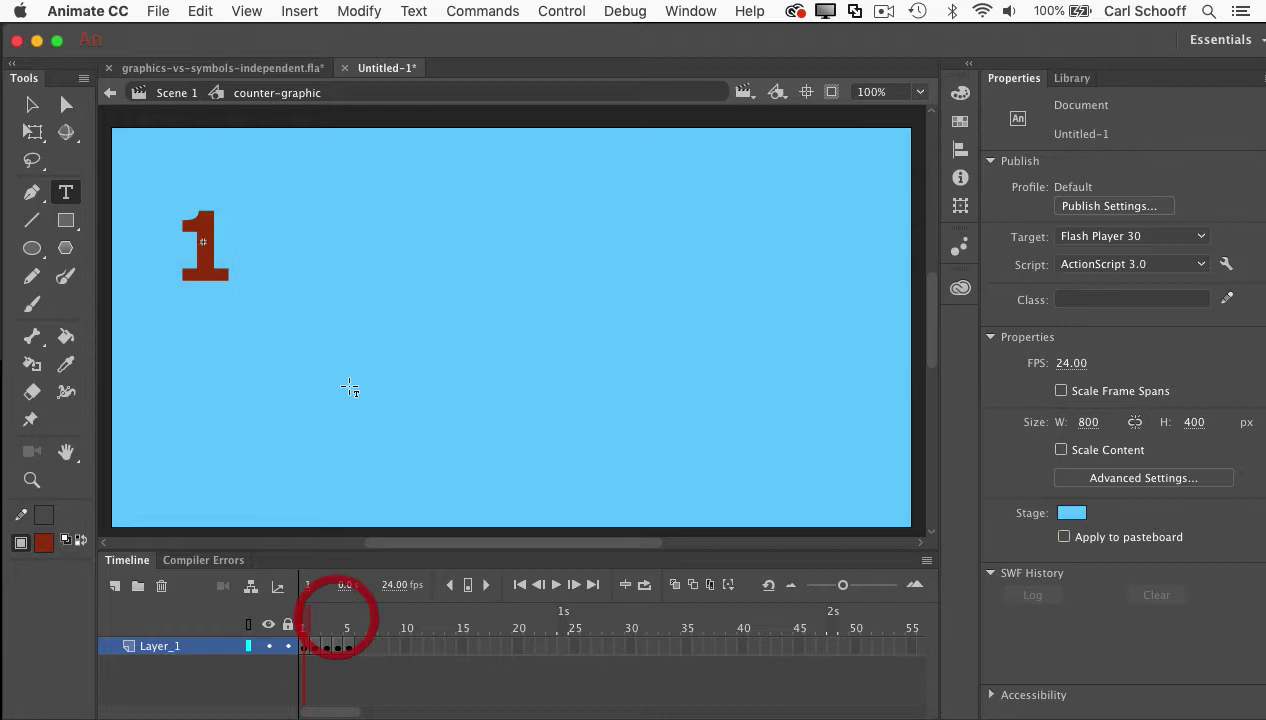
# Back in Scene 1, extend Layer_1 to frame 5 and preview the counter playing 1 to 5.
pyautogui.click(175, 93)
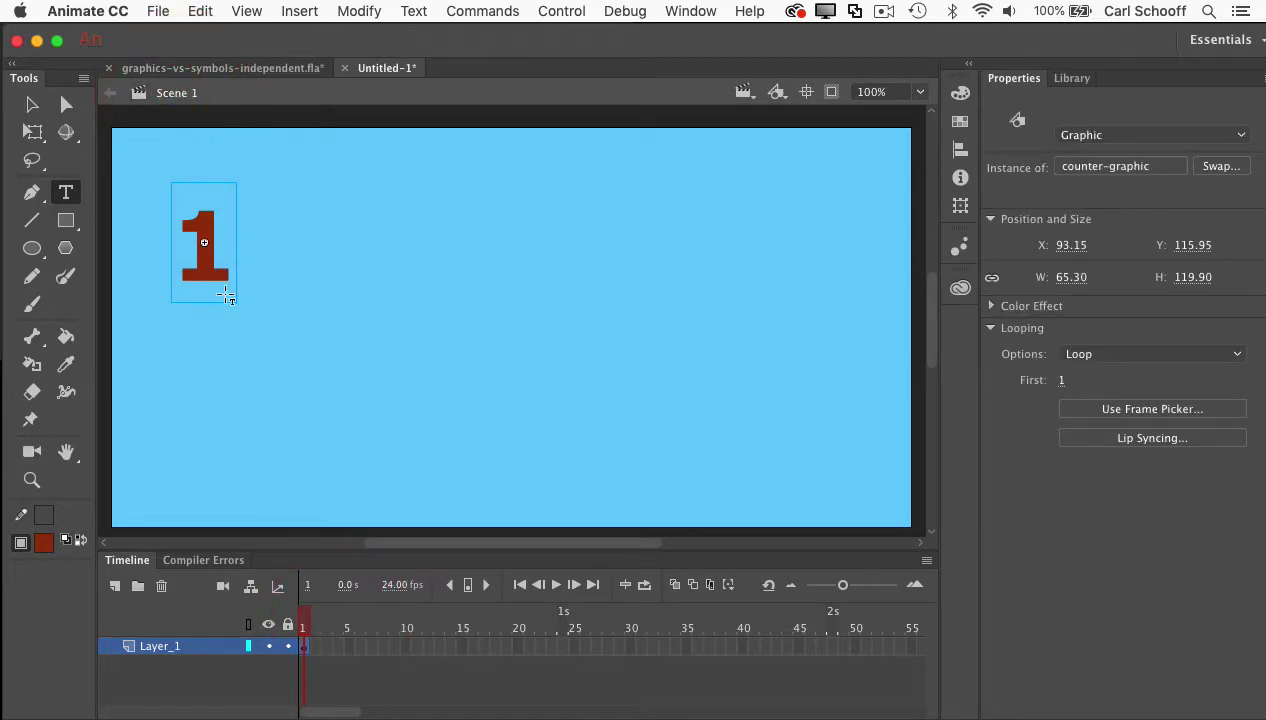
pyautogui.click(303, 622)
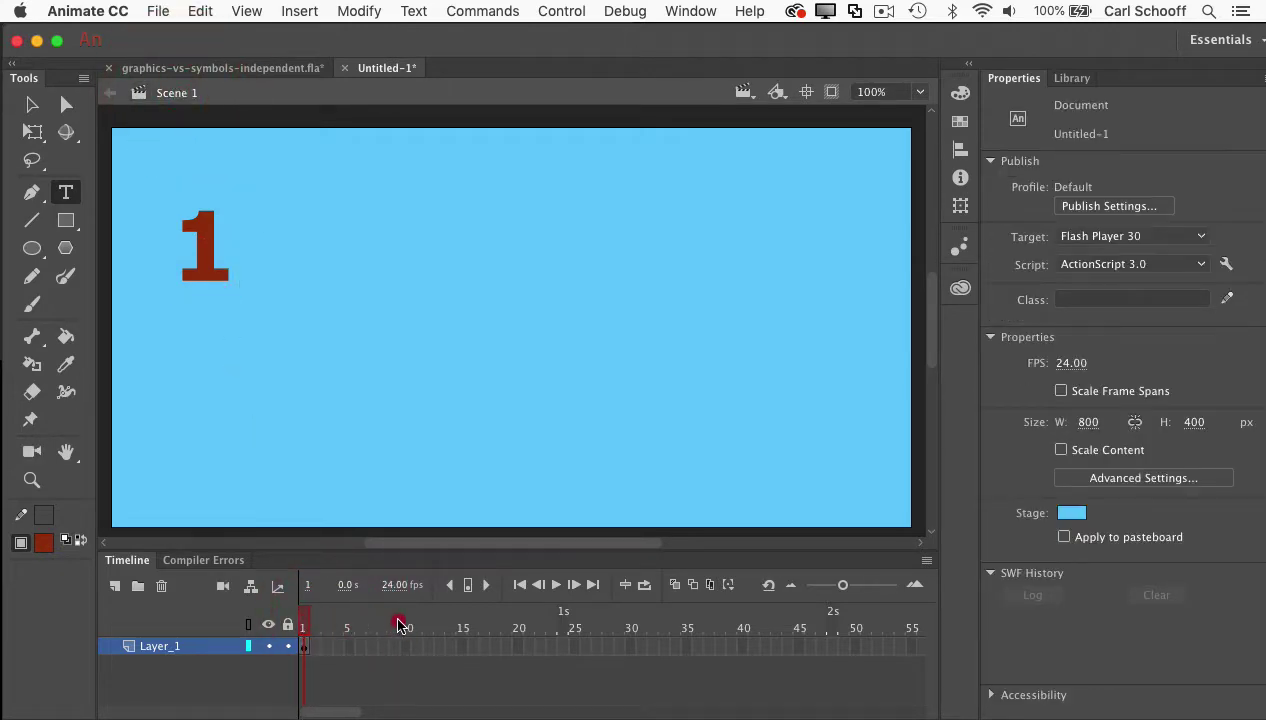
pyautogui.click(352, 647)
pyautogui.press('F5')
pyautogui.click(323, 620)
pyautogui.moveTo(323, 620)
pyautogui.mouseDown()
pyautogui.moveTo(284, 618)
pyautogui.moveTo(337, 622)
pyautogui.moveTo(302, 626)
pyautogui.mouseUp()
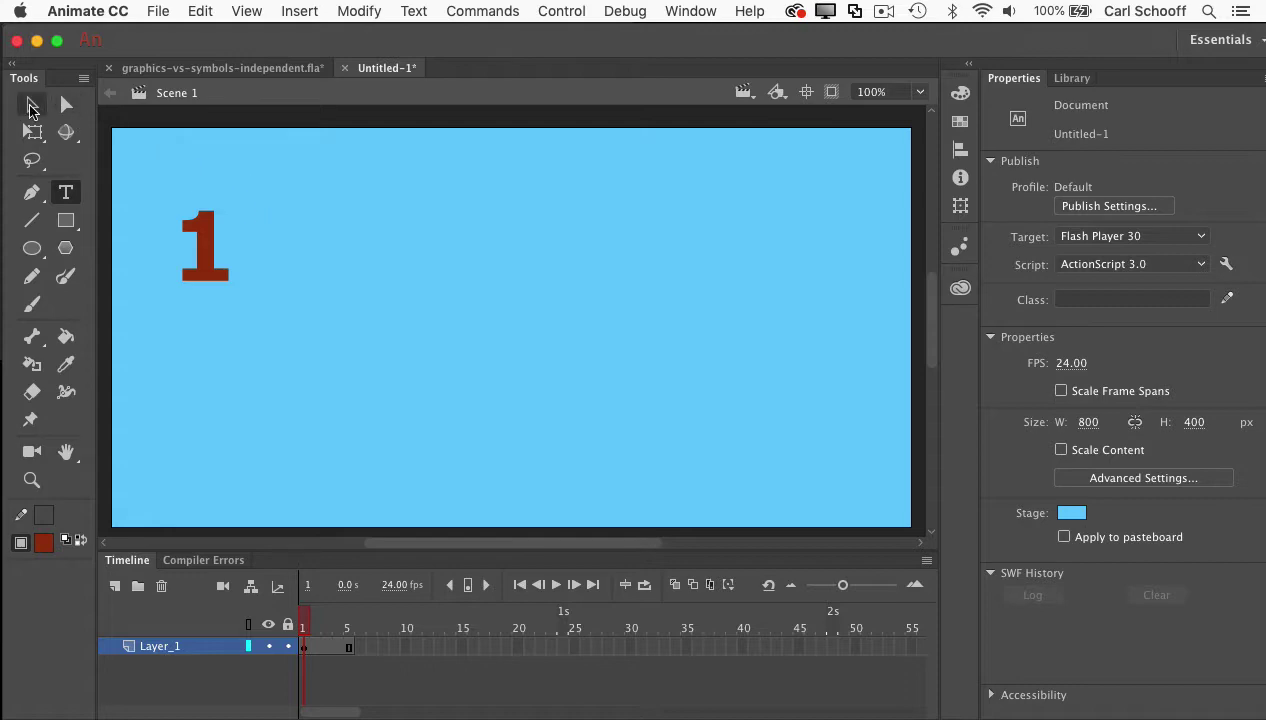
pyautogui.click(65, 194)
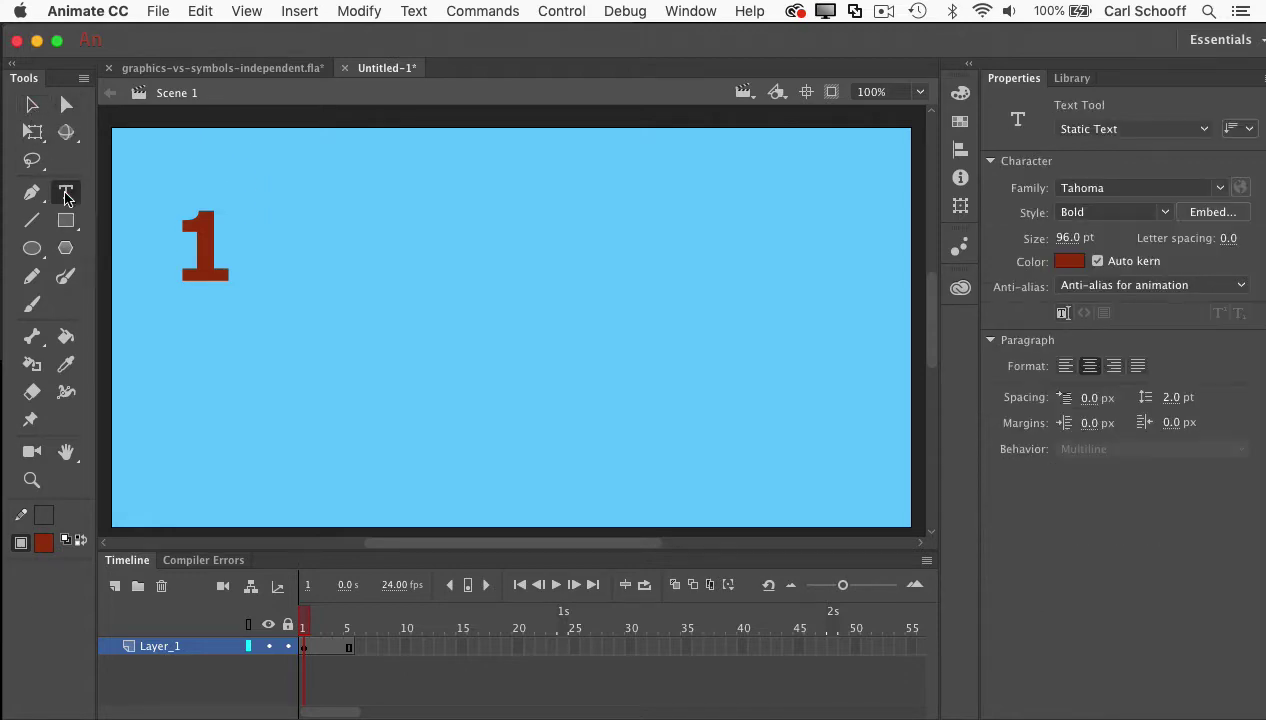
pyautogui.click(207, 405)
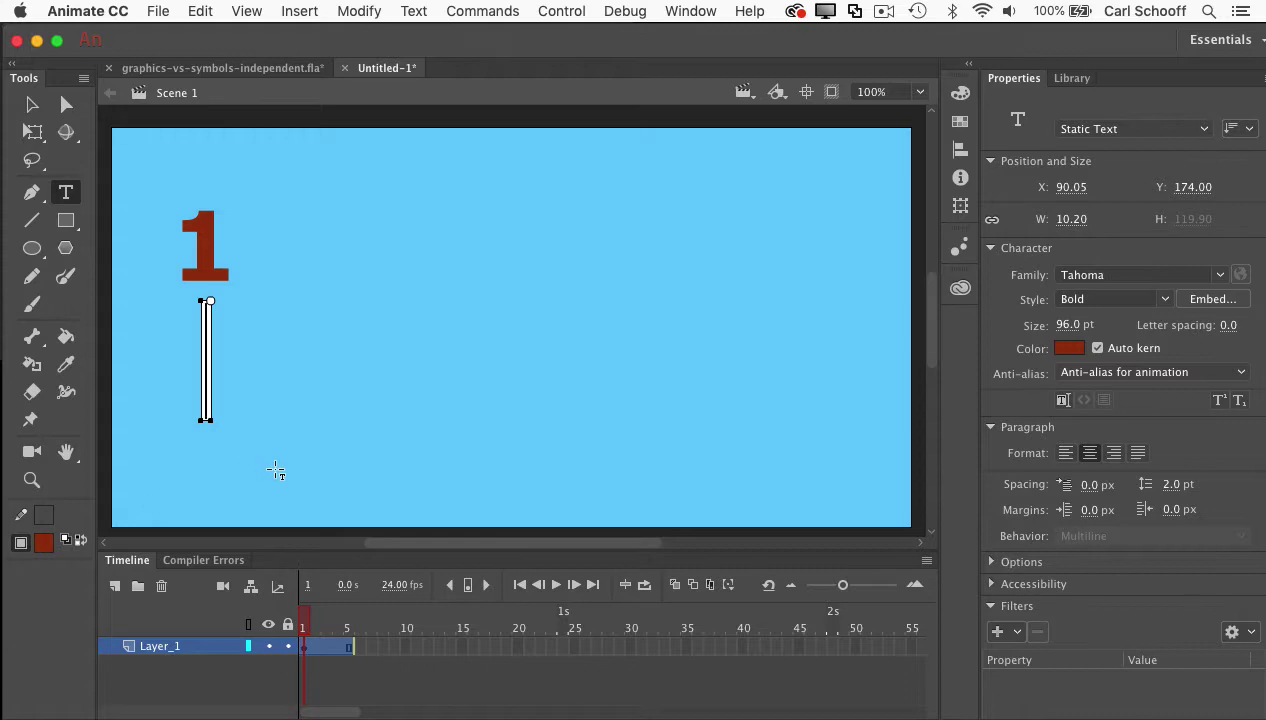
pyautogui.write('1')
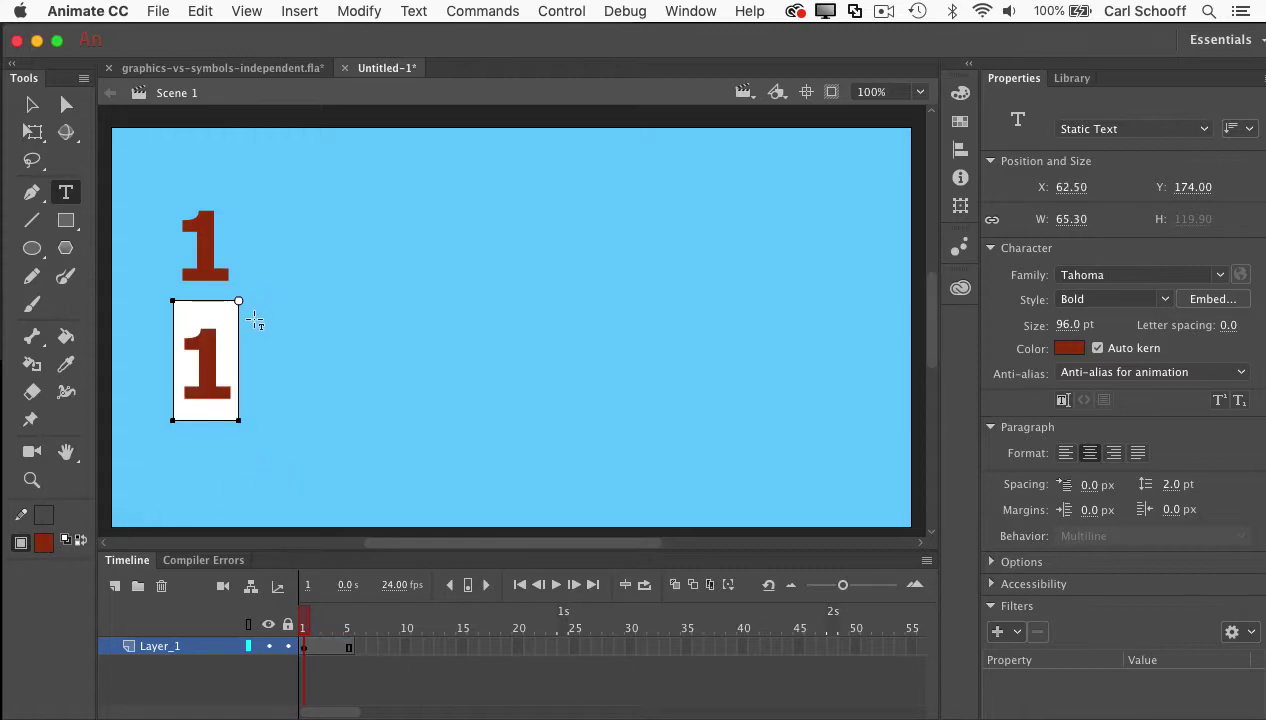
pyautogui.moveTo(222, 336); pyautogui.dragTo(166, 338)
pyautogui.click(47, 540)
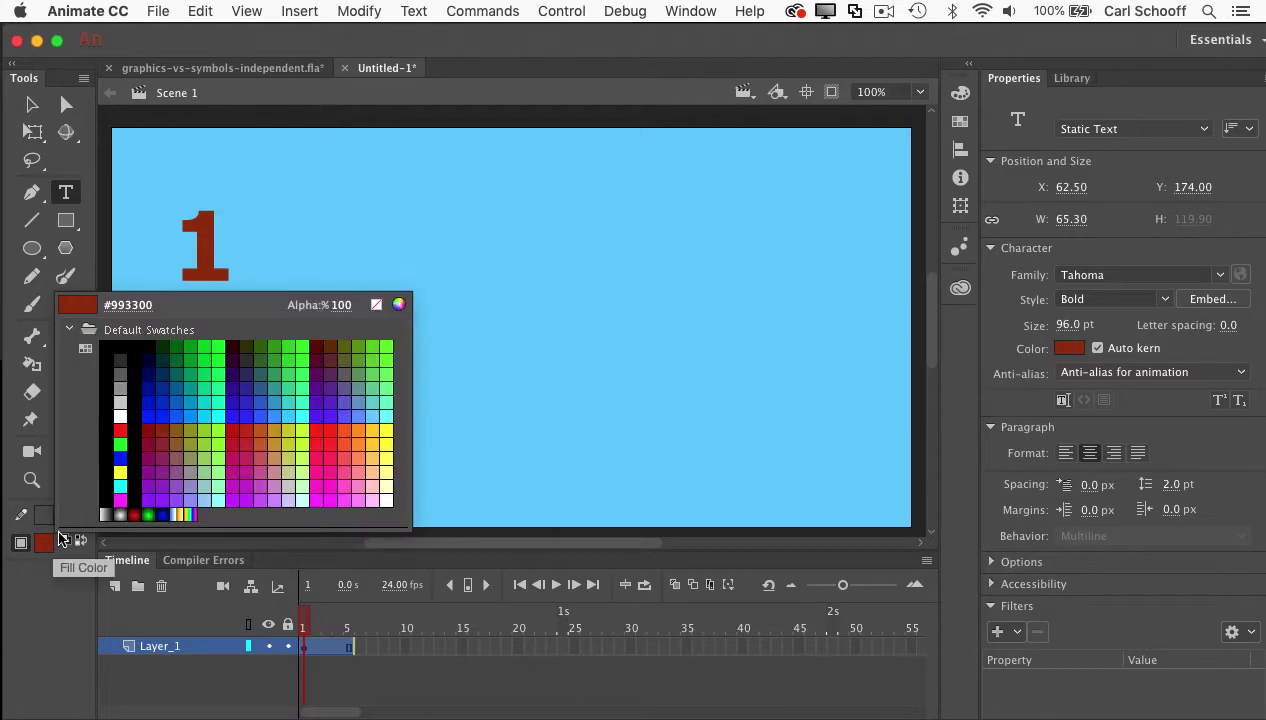
pyautogui.click(164, 396)
pyautogui.press('Escape')
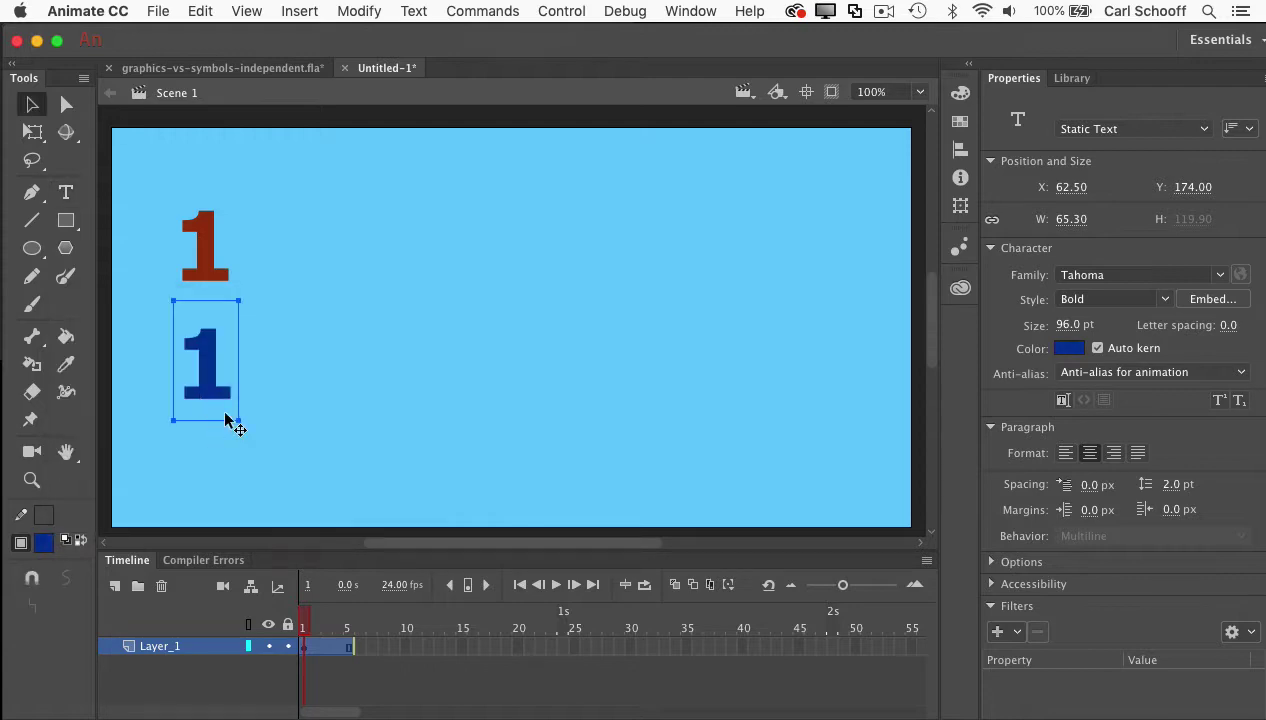
pyautogui.click(358, 12)
pyautogui.click(372, 61)
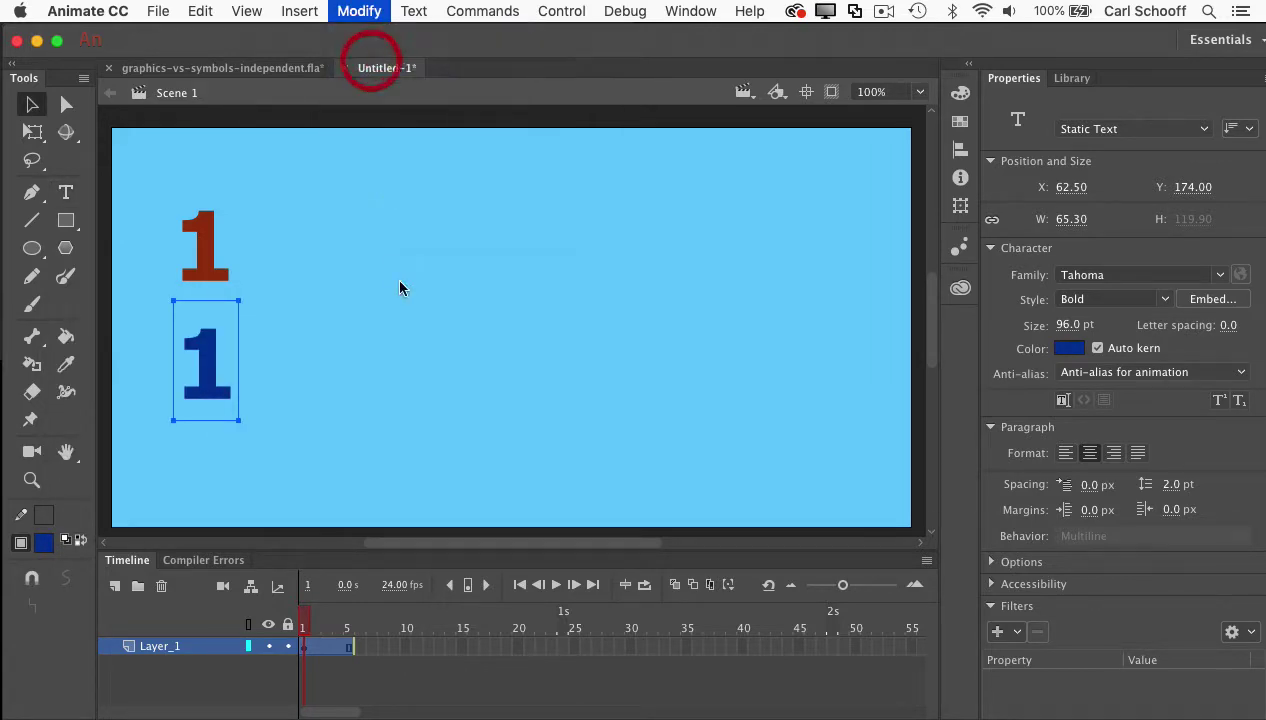
pyautogui.click(424, 351)
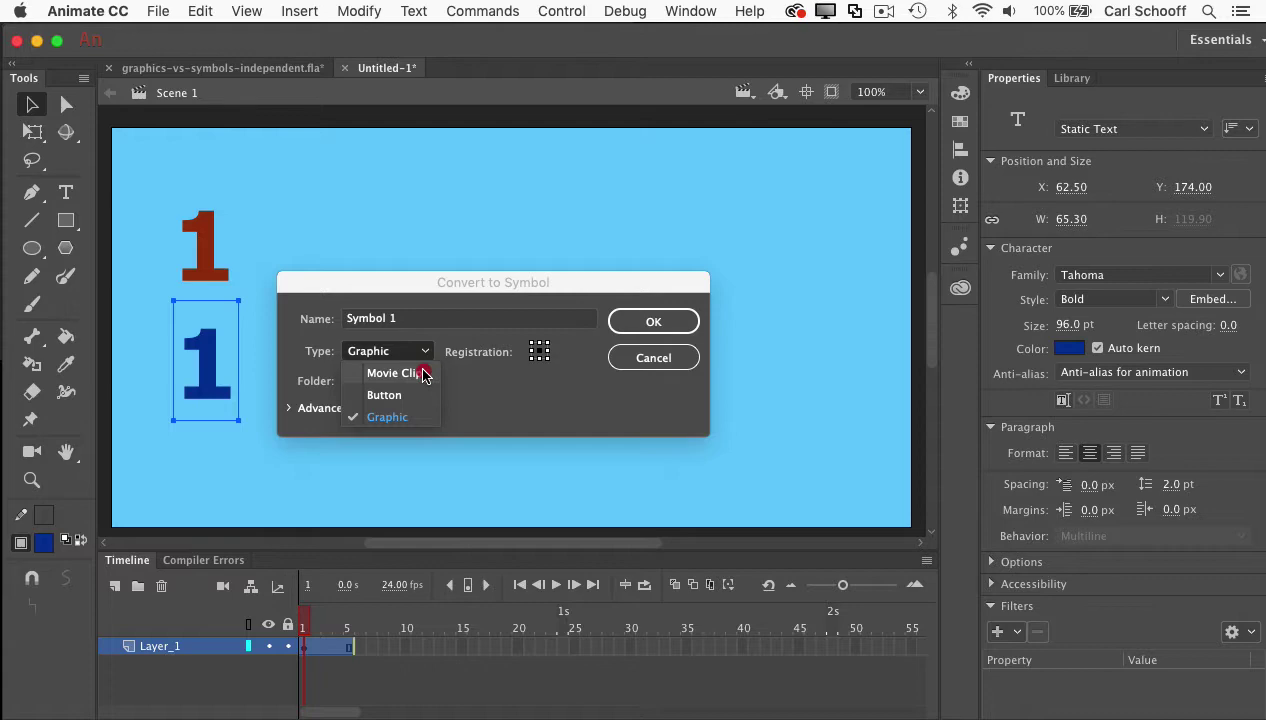
pyautogui.click(580, 388)
pyautogui.click(653, 358)
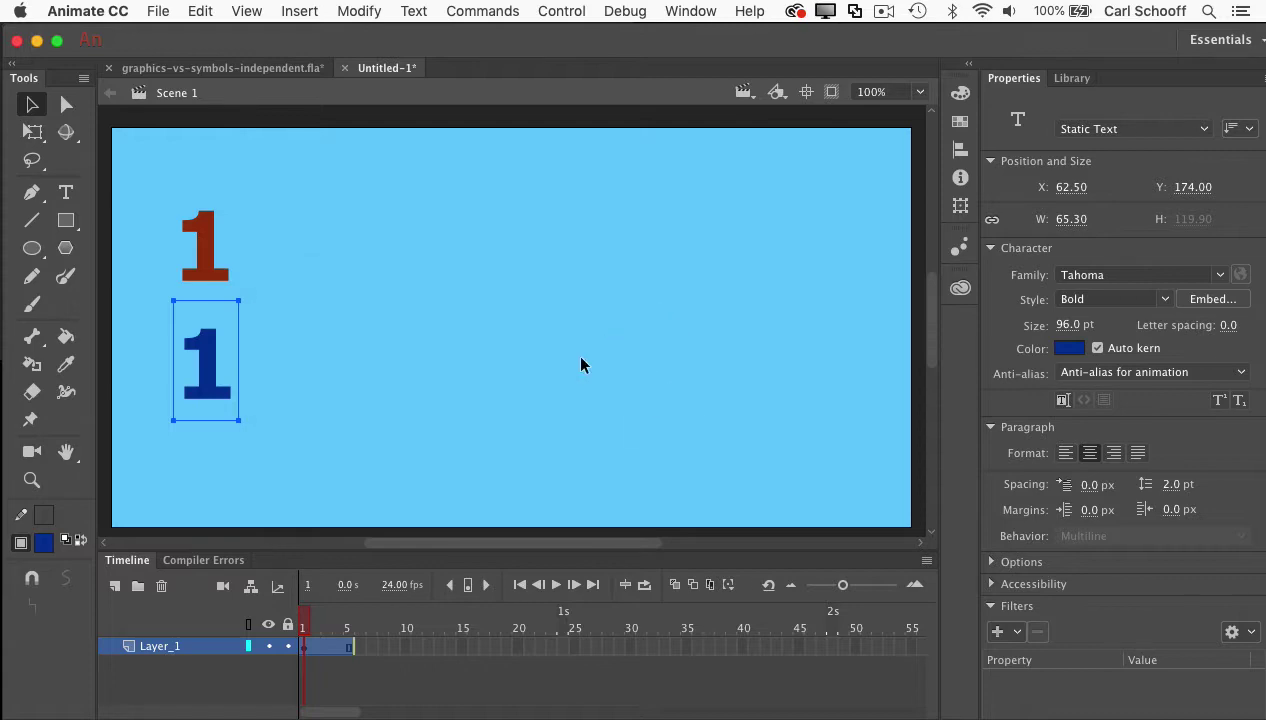
pyautogui.press('BackSpace')
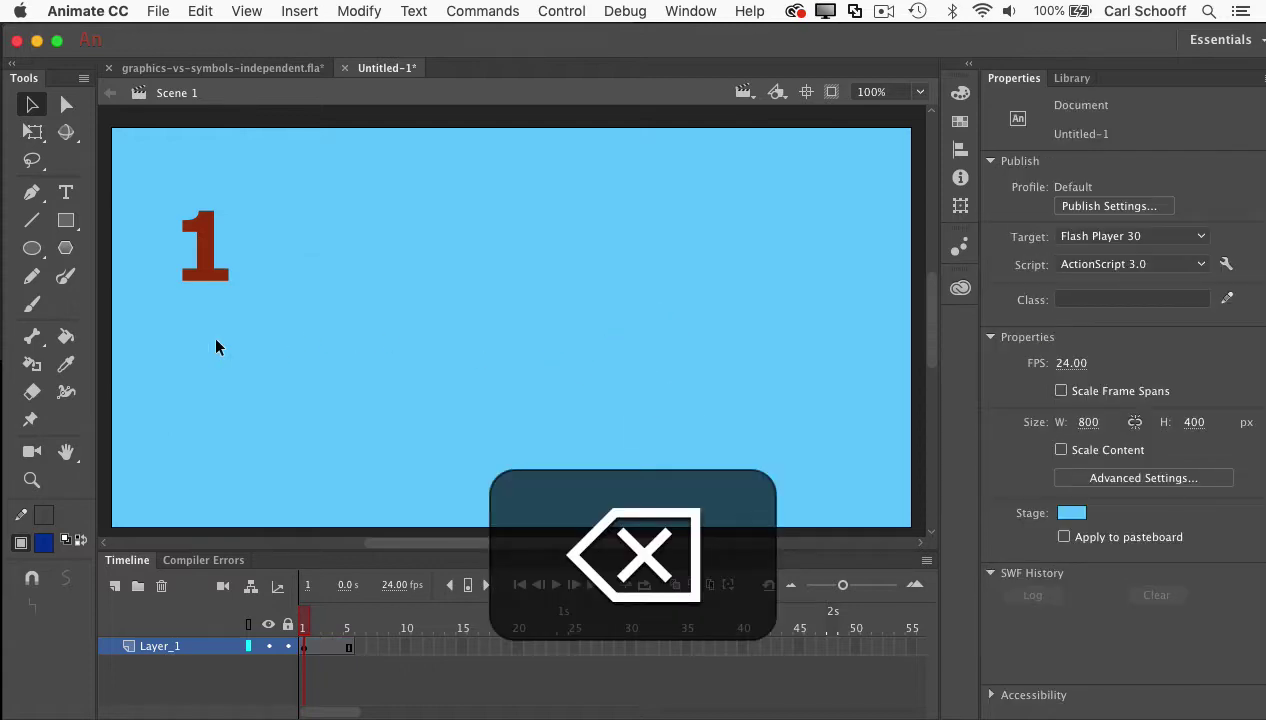
# Copy and paste the red 1 instance, placing the duplicate just right of the original at X 216.05.
pyautogui.click(210, 276)
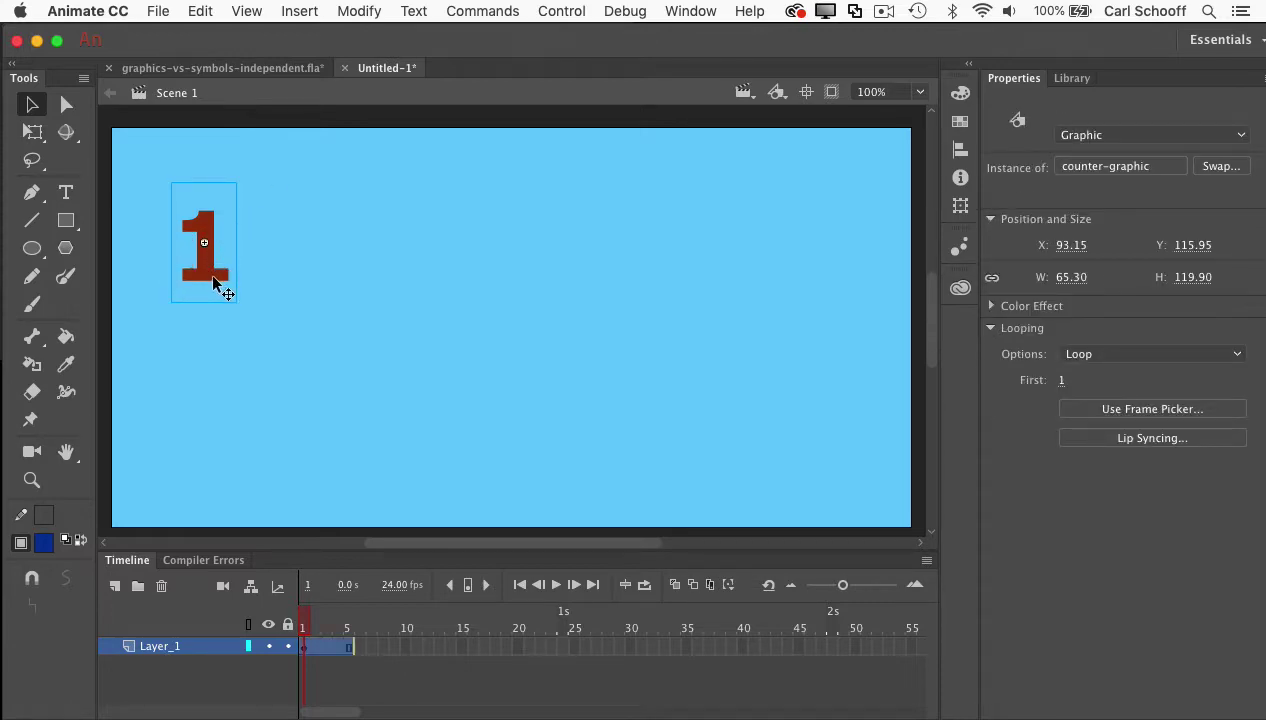
pyautogui.press('super+c')
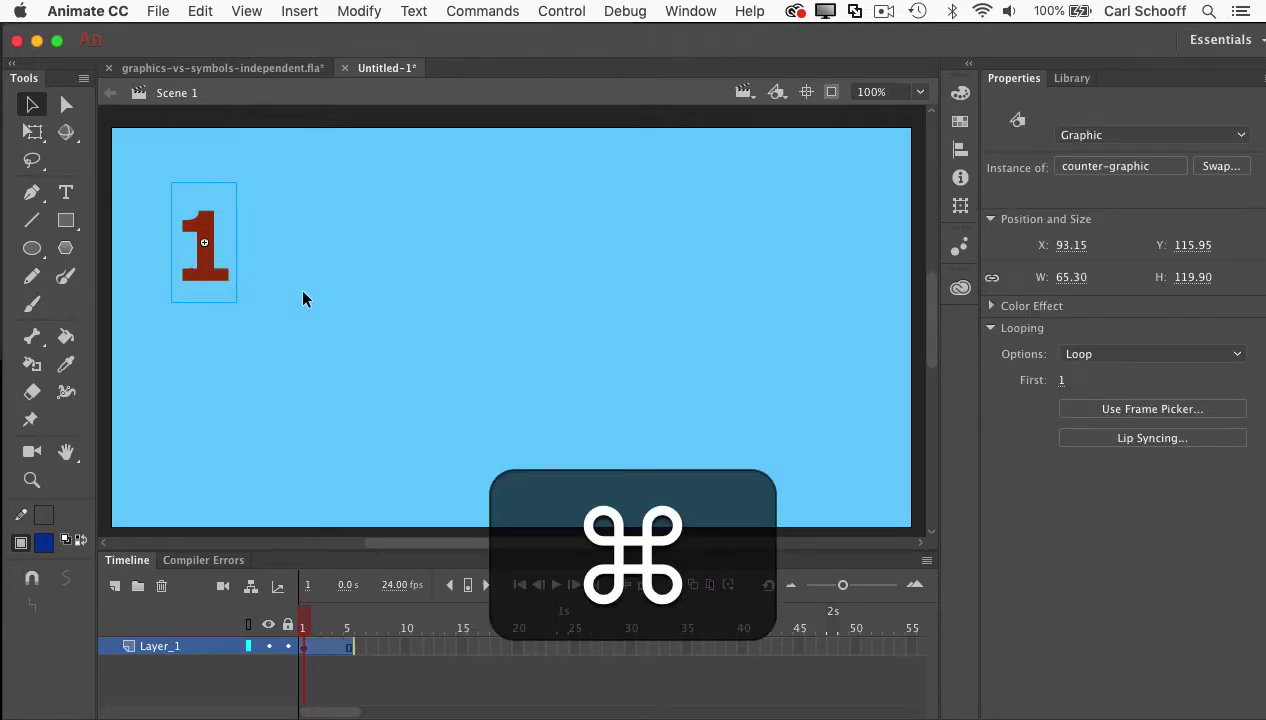
pyautogui.press('super+v')
pyautogui.moveTo(522, 350); pyautogui.dragTo(327, 262)
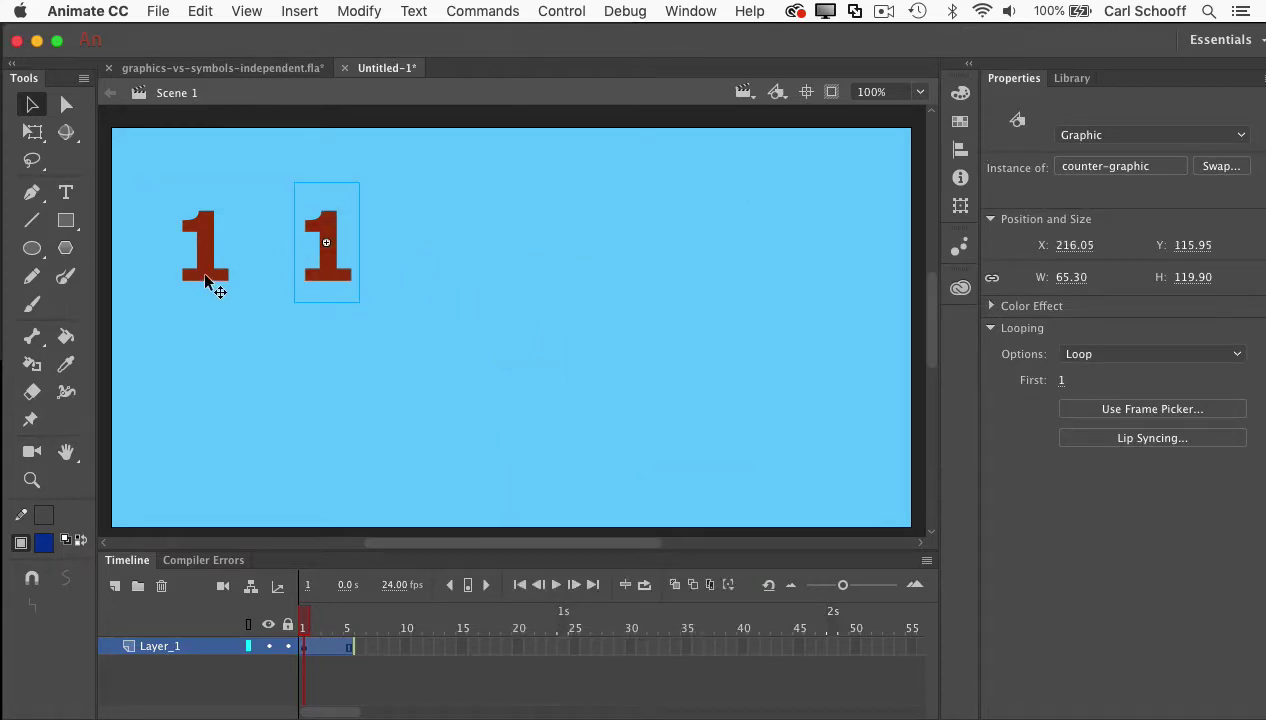
pyautogui.click(203, 265)
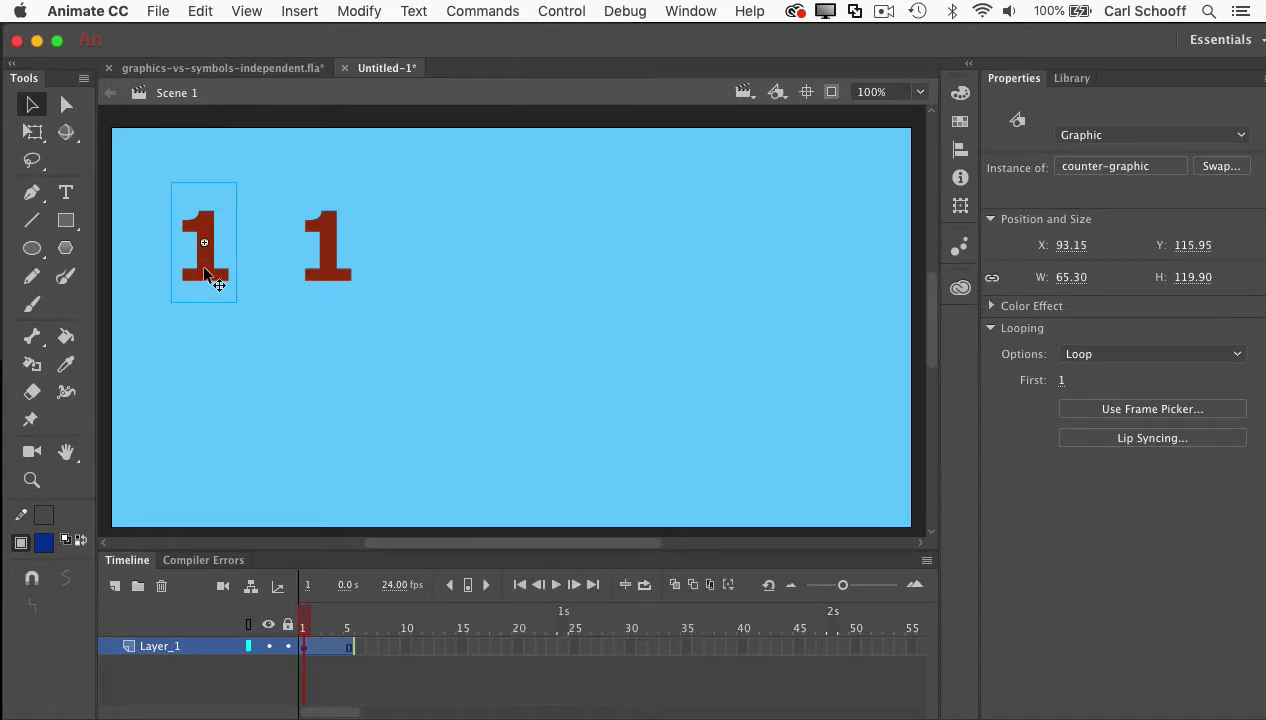
pyautogui.click(342, 274)
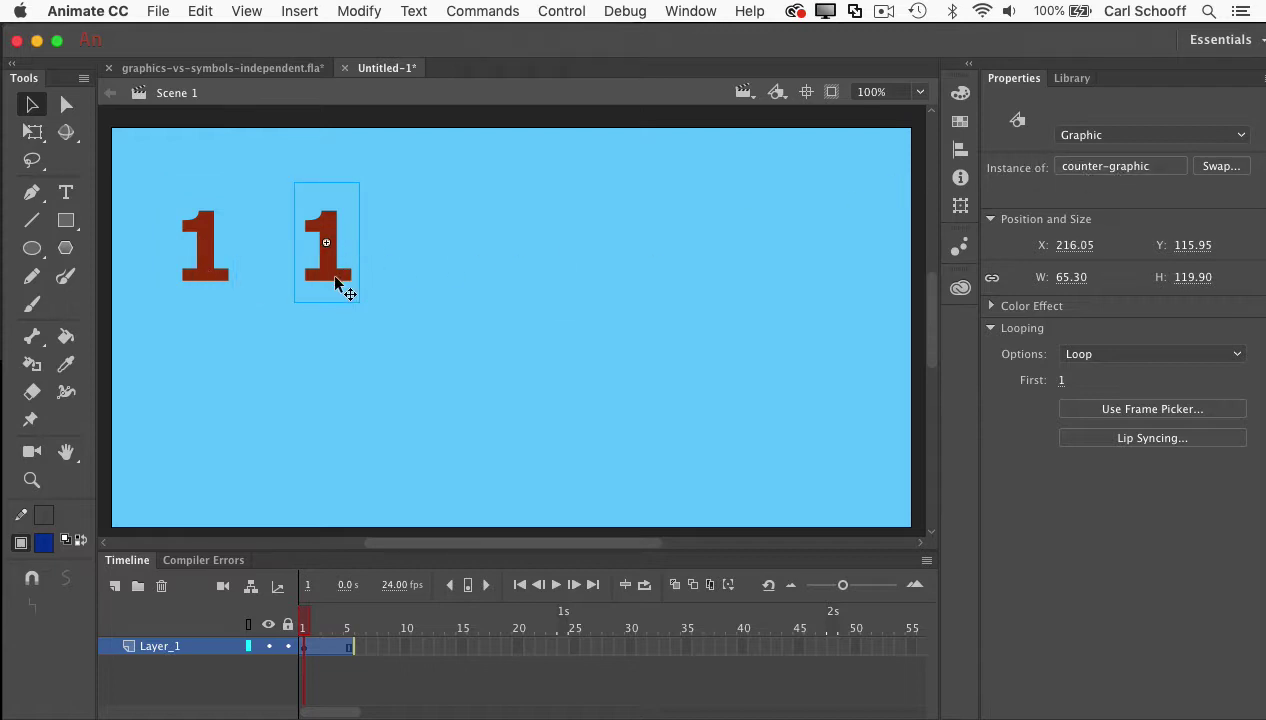
# Switch the right 1 instance's behavior to Movie Clip and preview the timeline.
pyautogui.click(1140, 137)
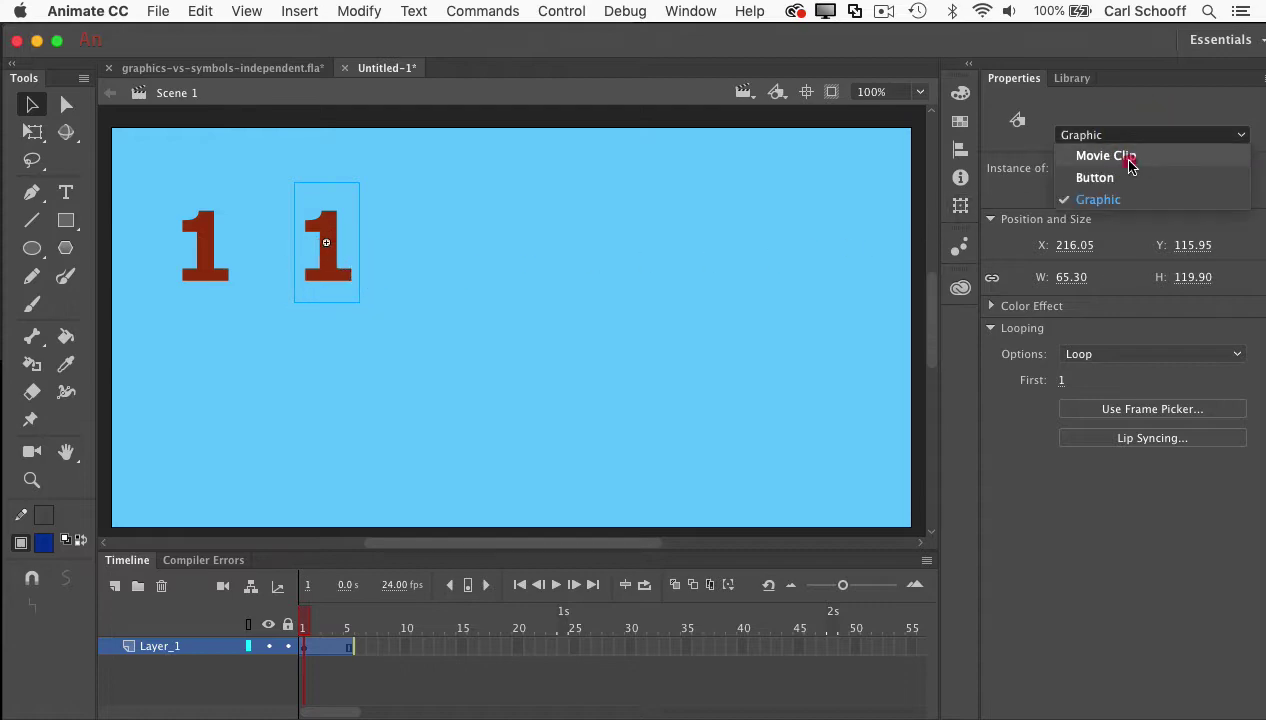
pyautogui.click(1128, 166)
pyautogui.click(473, 463)
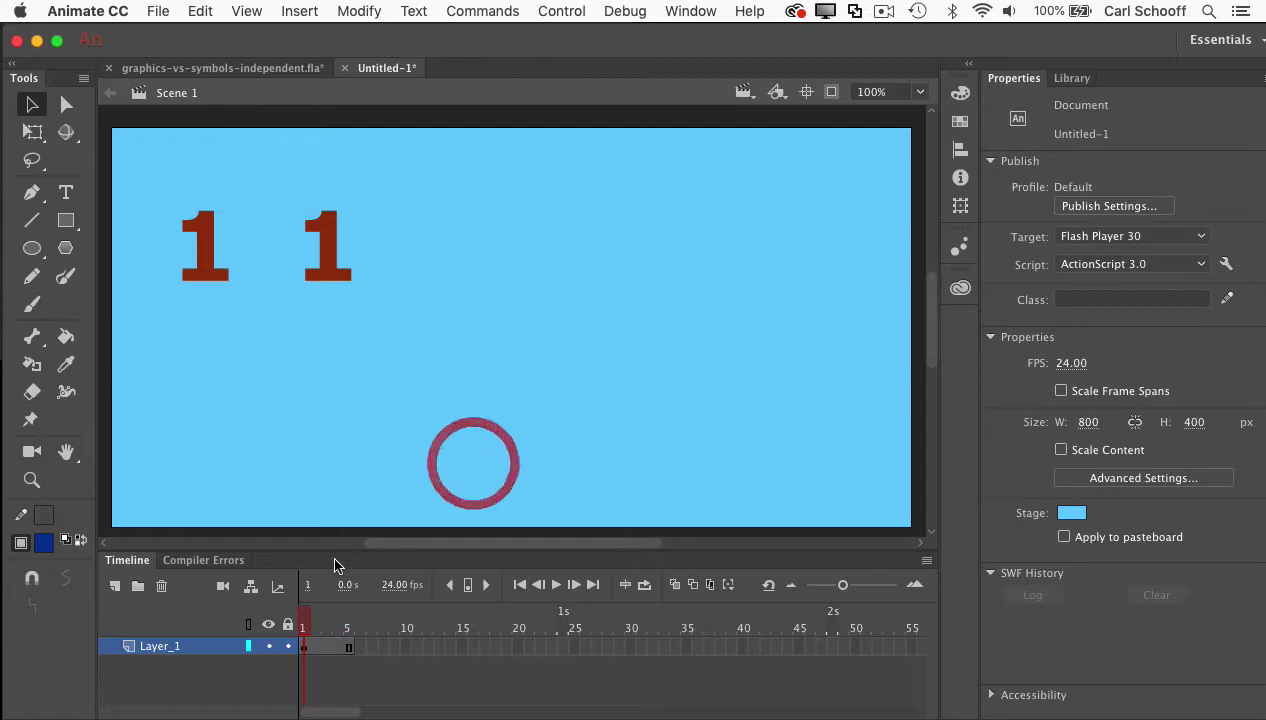
pyautogui.moveTo(308, 618)
pyautogui.mouseDown()
pyautogui.moveTo(360, 617)
pyautogui.moveTo(292, 620)
pyautogui.moveTo(303, 617)
pyautogui.mouseUp()
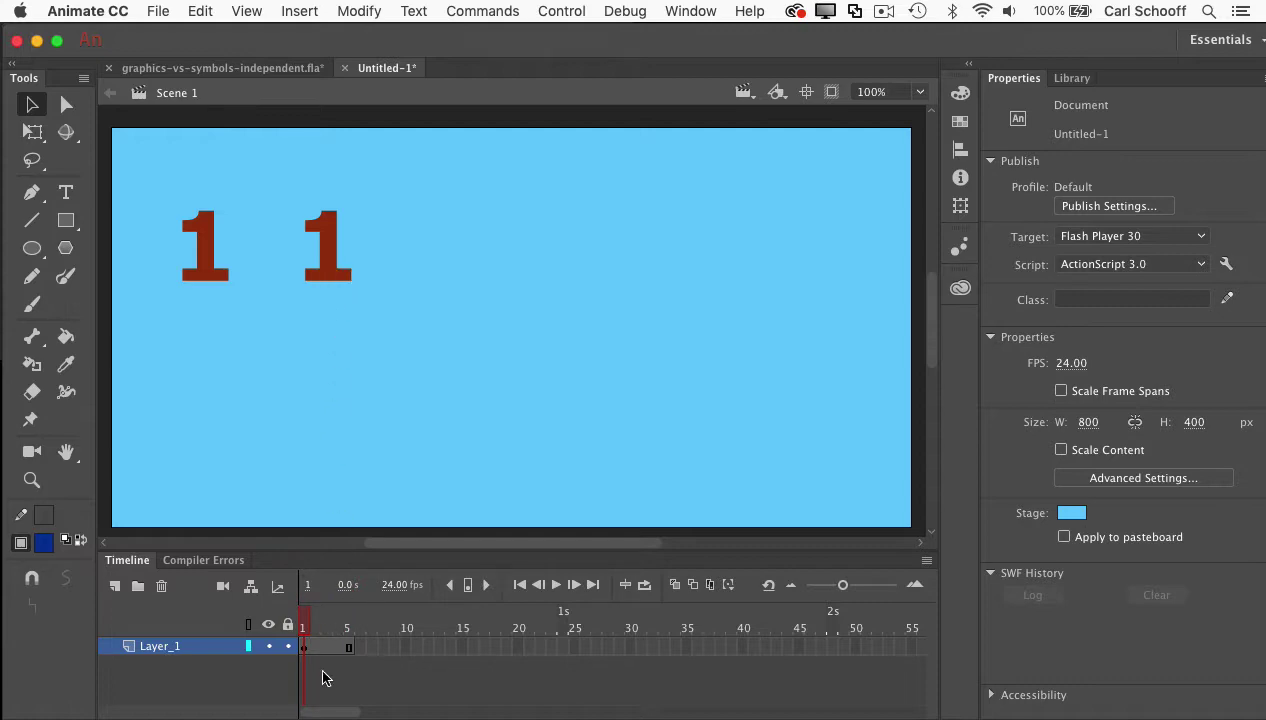
# Apply a dark blue #003399 Tint colour effect to the right 1 movie clip.
pyautogui.moveTo(309, 626)
pyautogui.mouseDown()
pyautogui.moveTo(336, 626)
pyautogui.moveTo(303, 626)
pyautogui.mouseUp()
pyautogui.click(328, 270)
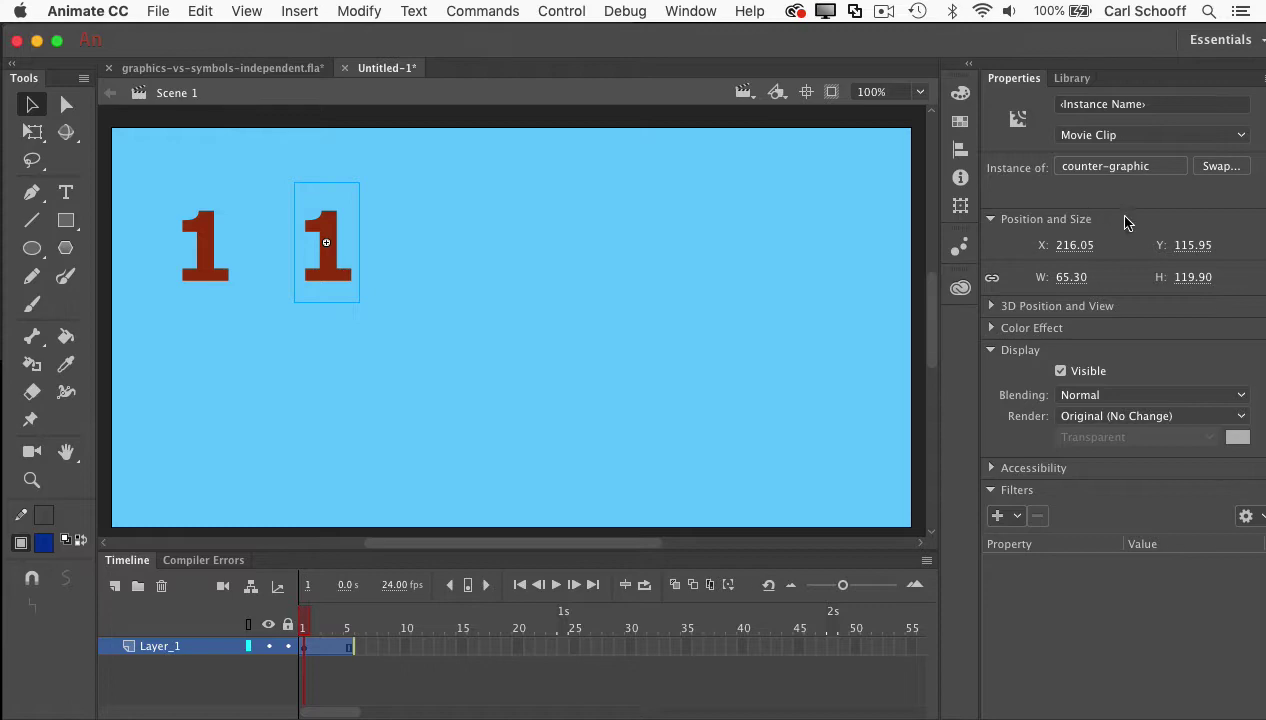
pyautogui.click(993, 330)
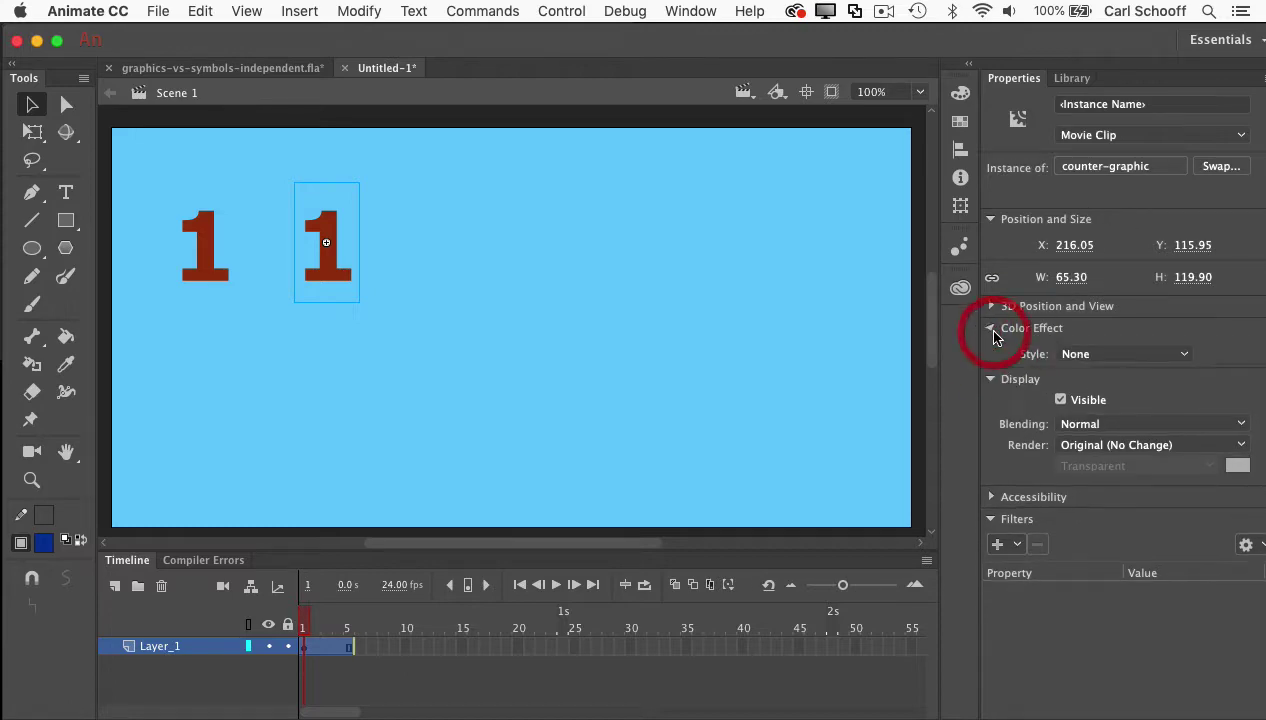
pyautogui.click(1100, 354)
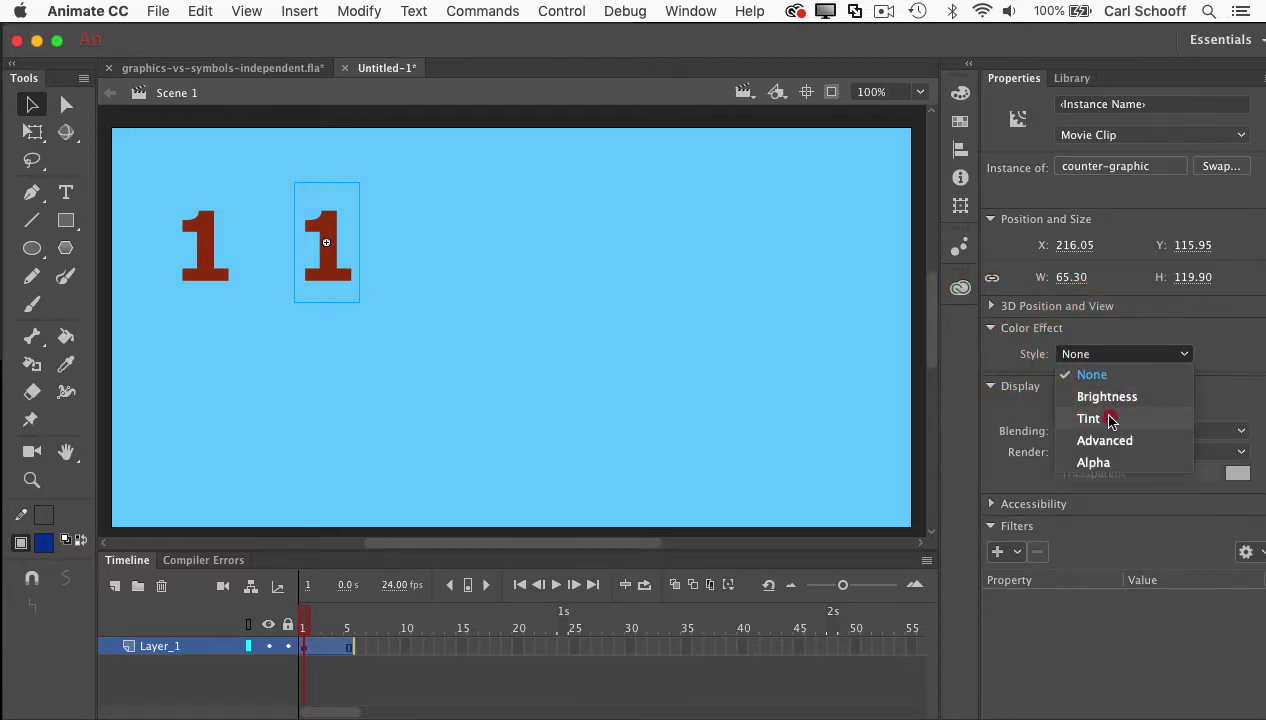
pyautogui.click(1110, 418)
pyautogui.click(1232, 354)
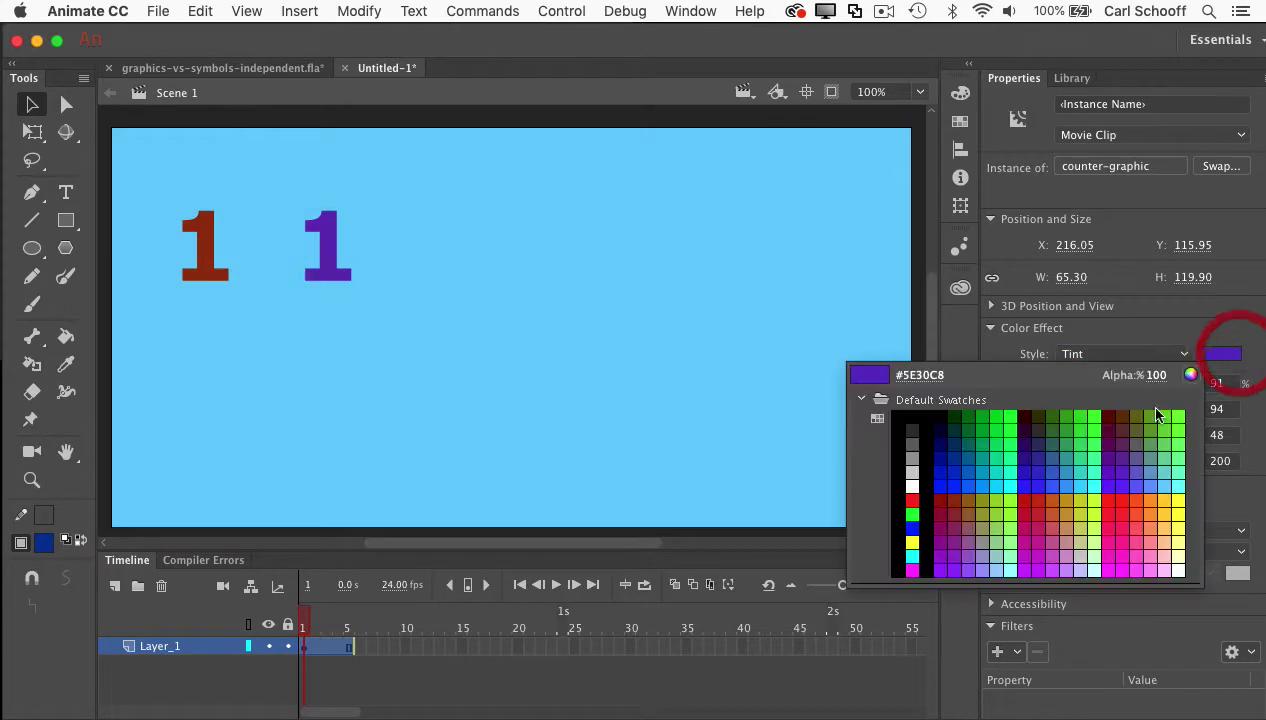
pyautogui.click(958, 447)
pyautogui.click(705, 376)
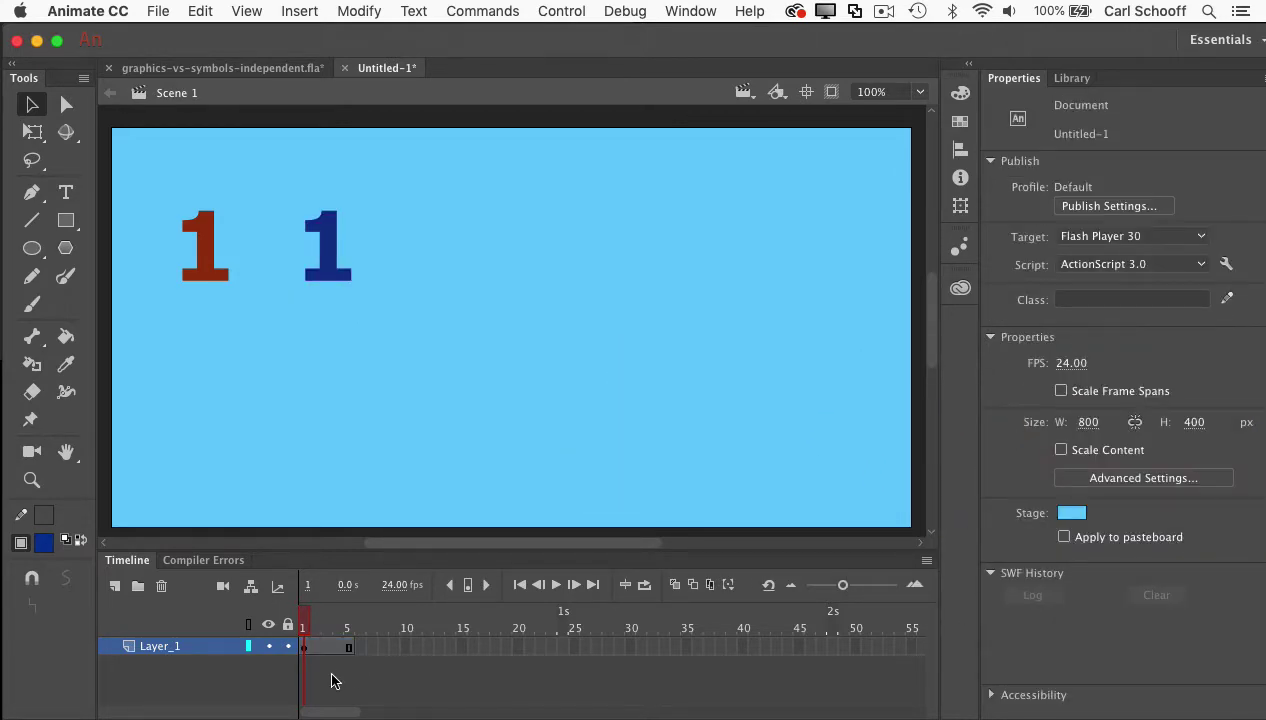
pyautogui.moveTo(308, 628); pyautogui.dragTo(280, 612)
# Run Control > Test Movie > In Animate, watch both counters, then close the SWF window.
pyautogui.click(561, 11)
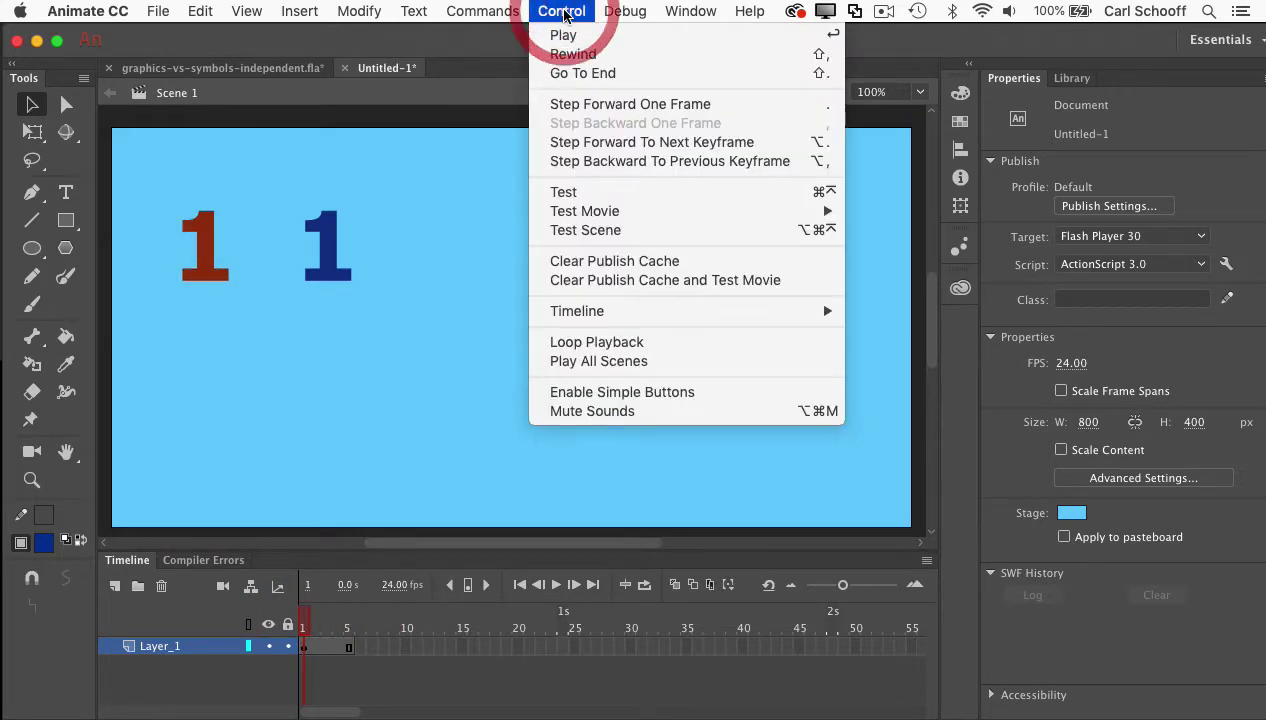
pyautogui.moveTo(610, 211)
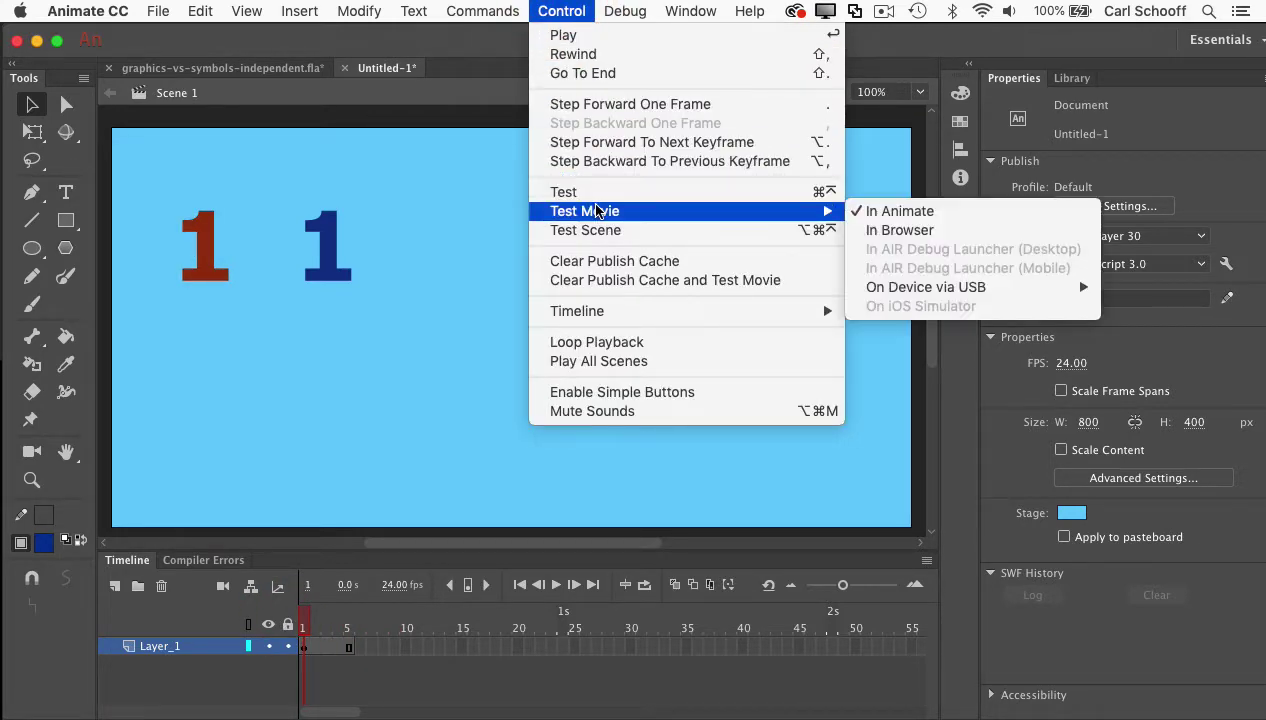
pyautogui.click(945, 211)
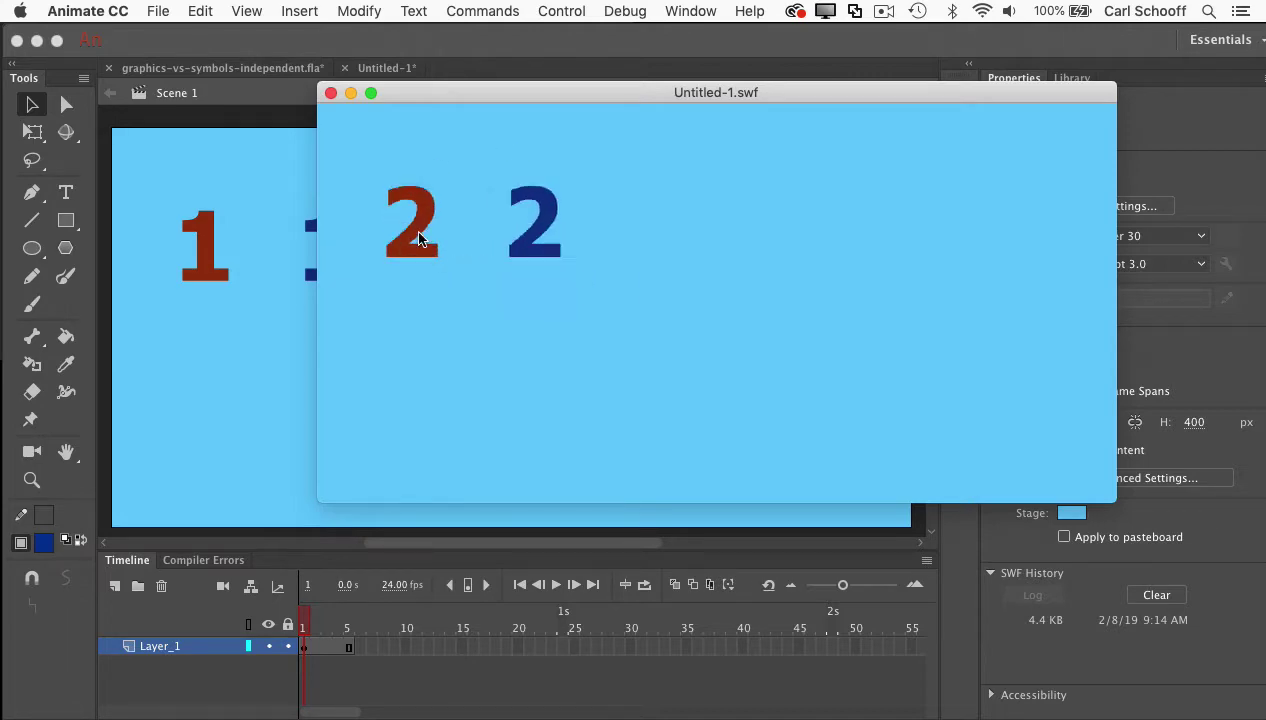
pyautogui.click(330, 95)
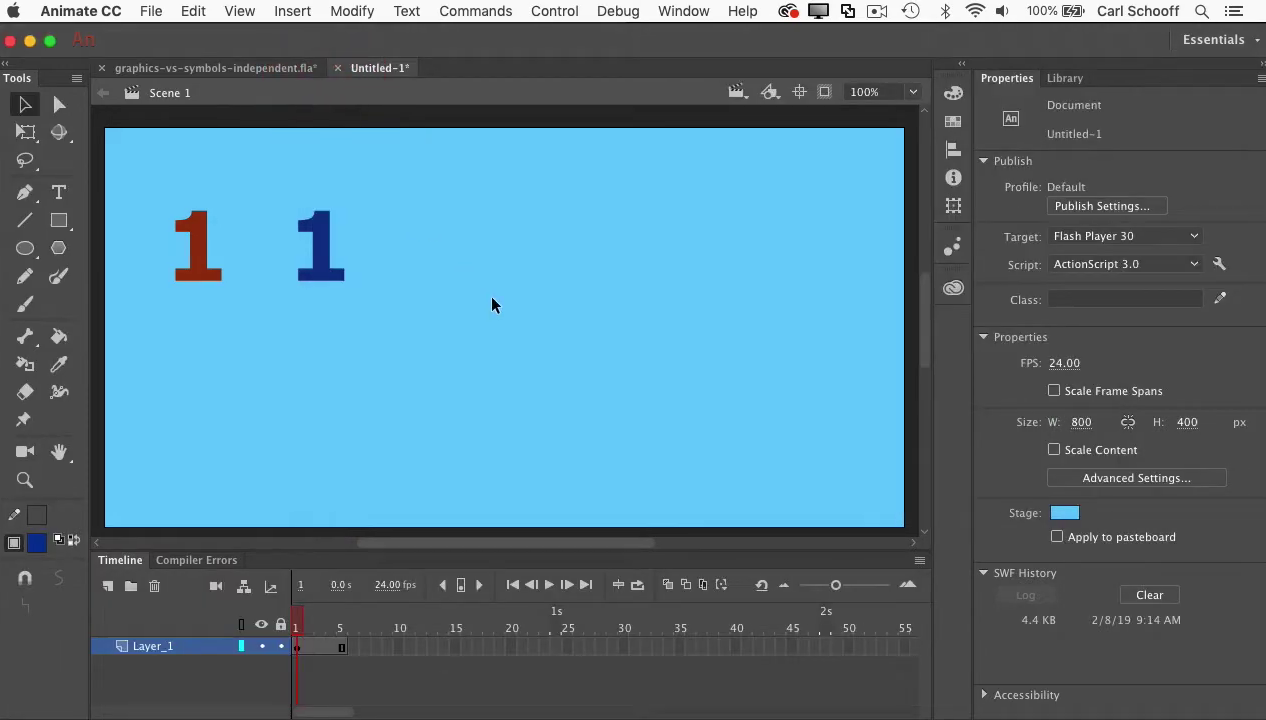